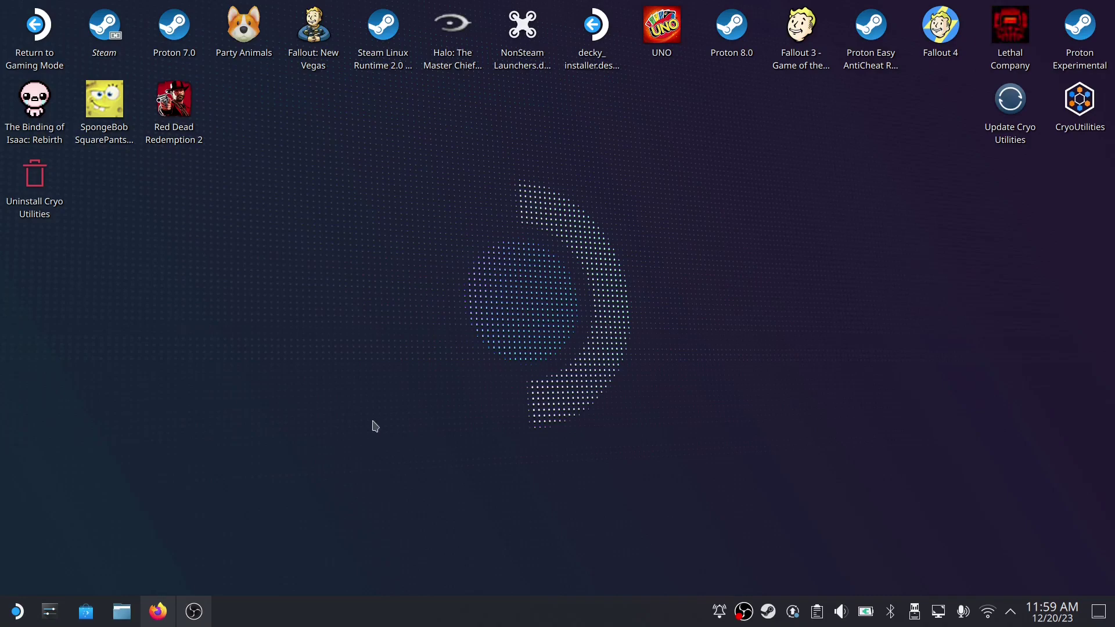
Step: Start and cancel a manual download of the r2modman zip on Thunderstore, then close Firefox
left_click(160, 614)
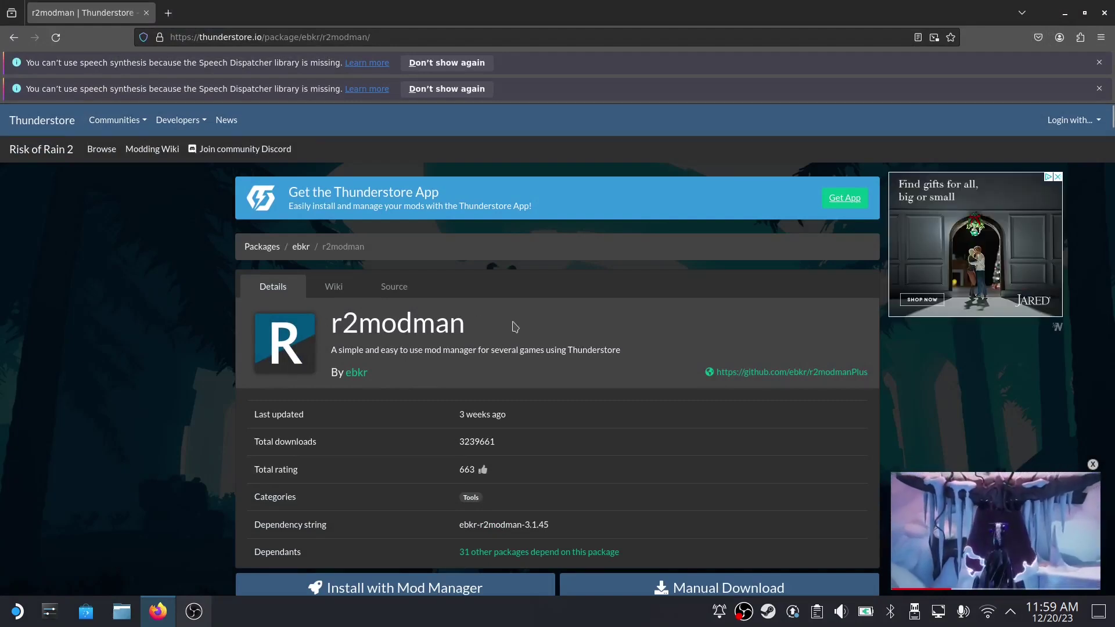
scroll(516, 322, "down", 4)
left_click(653, 385)
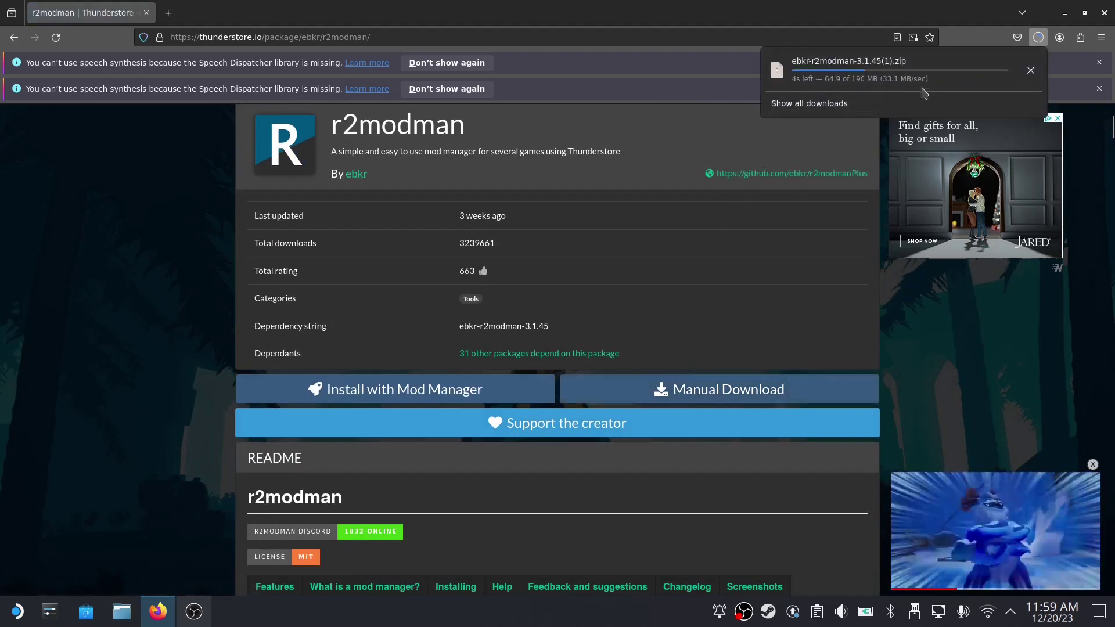
left_click(1027, 72)
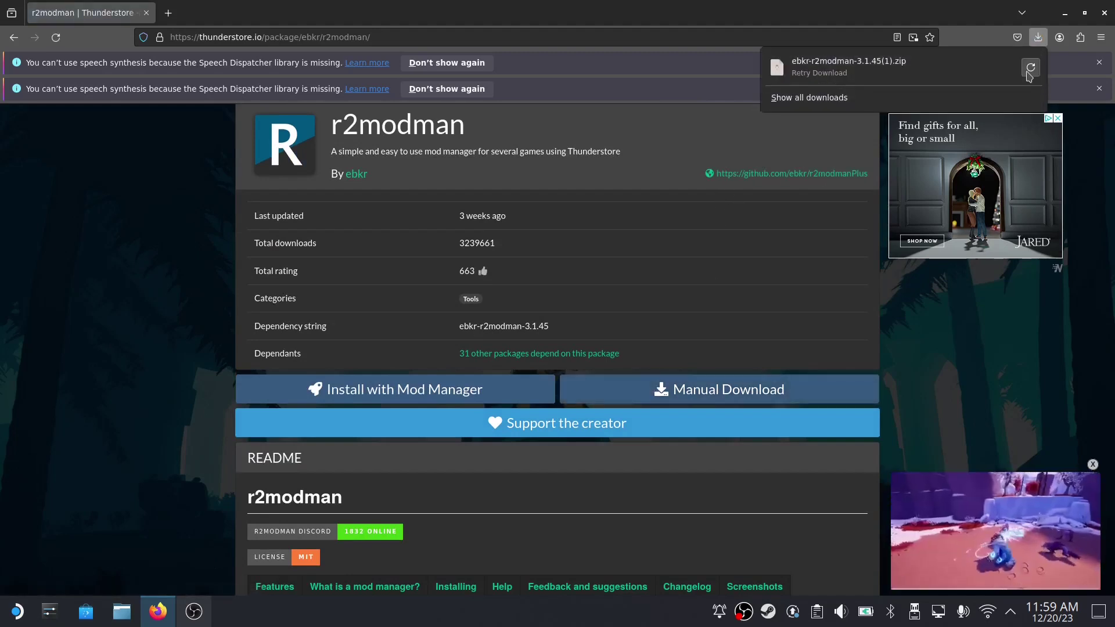
left_click(1102, 14)
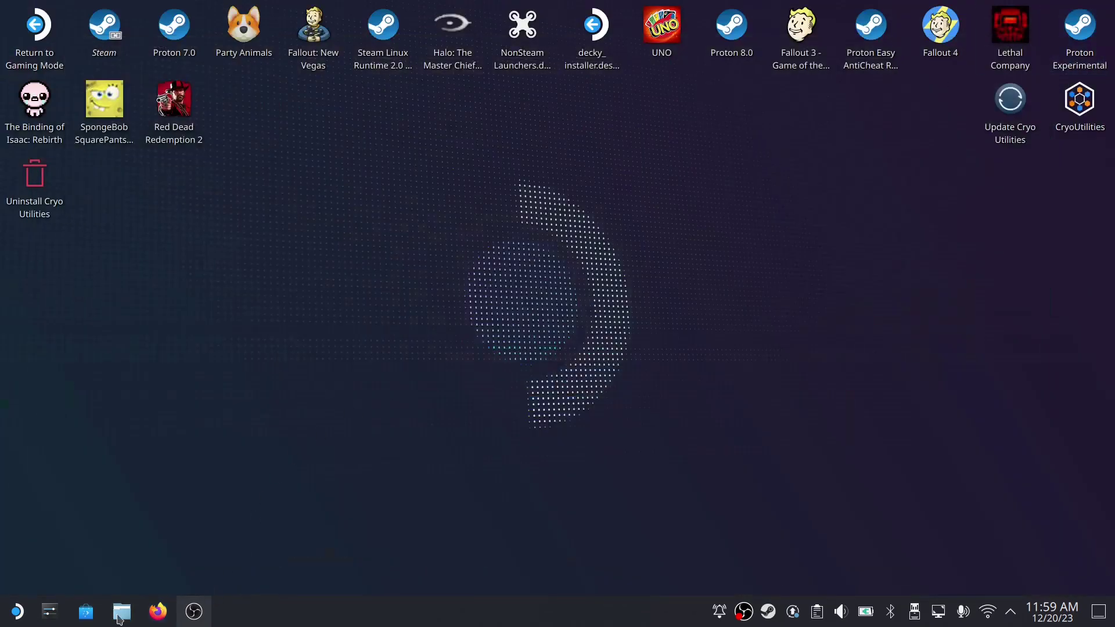
Step: Check the ebkr-r2modman-3.1.45 folder in Downloads, ending in Documents with r2modman-3.1.45.AppImage
left_click(122, 611)
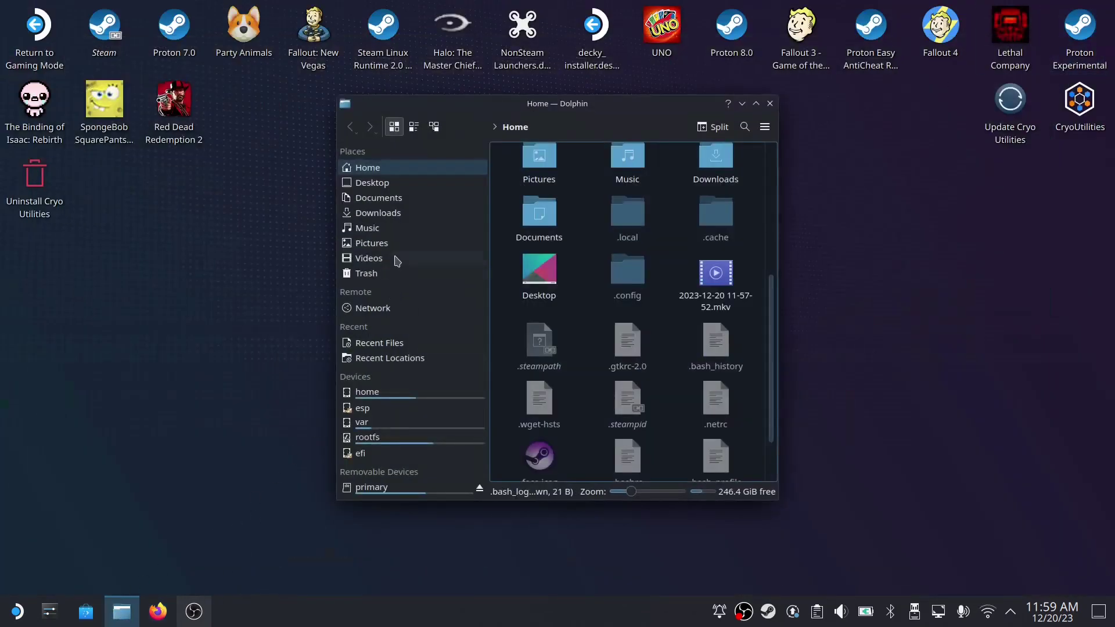
left_click(394, 214)
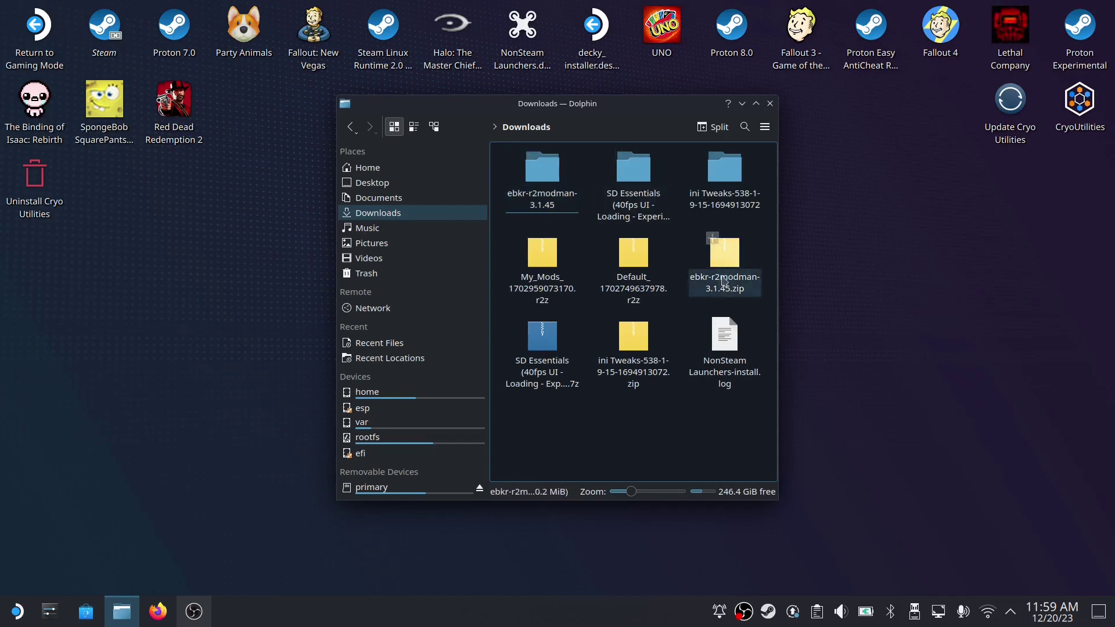
left_click(558, 195)
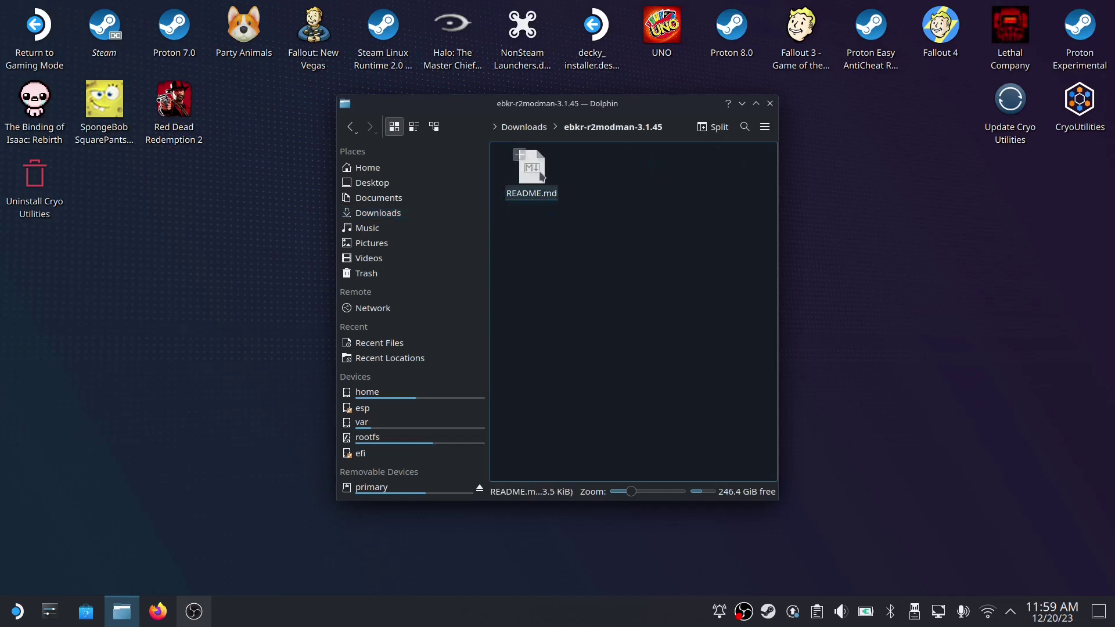
left_click(397, 201)
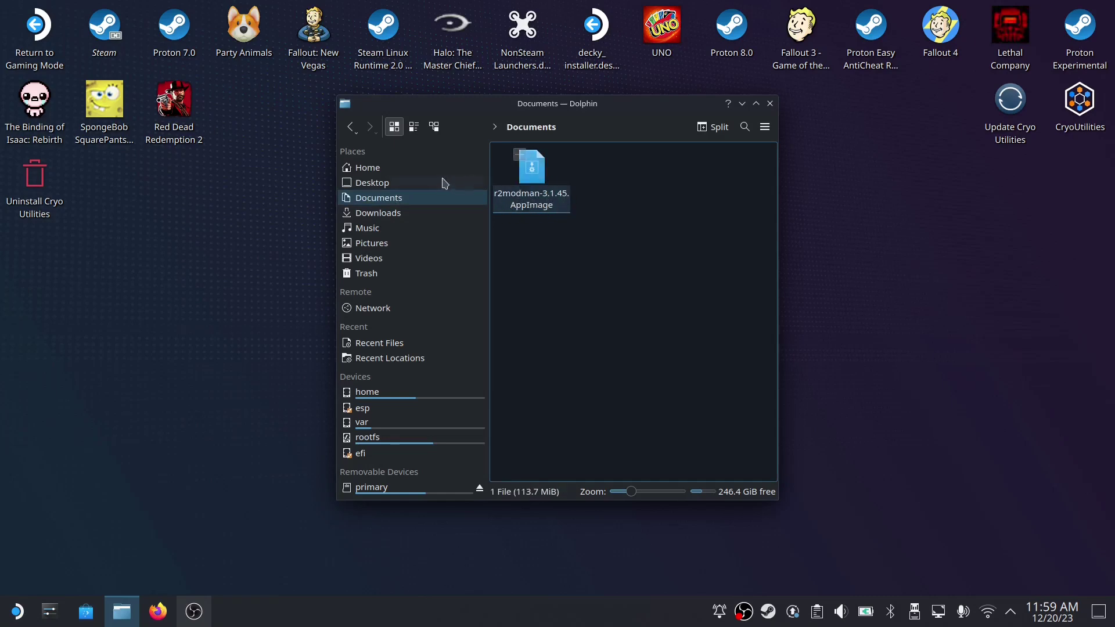
left_click(415, 211)
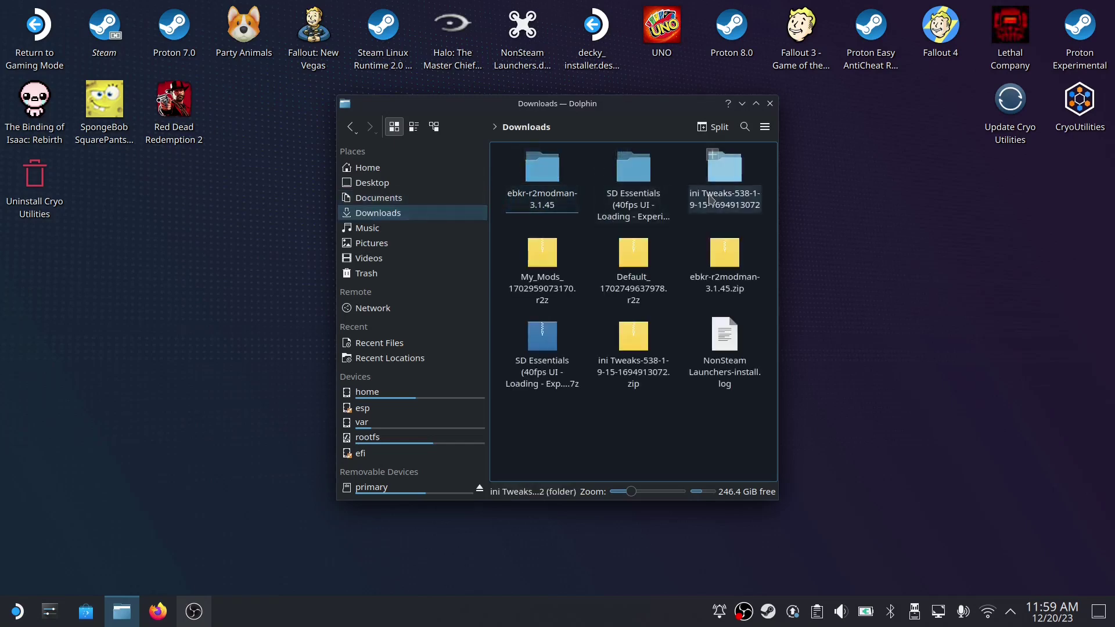
left_click(406, 199)
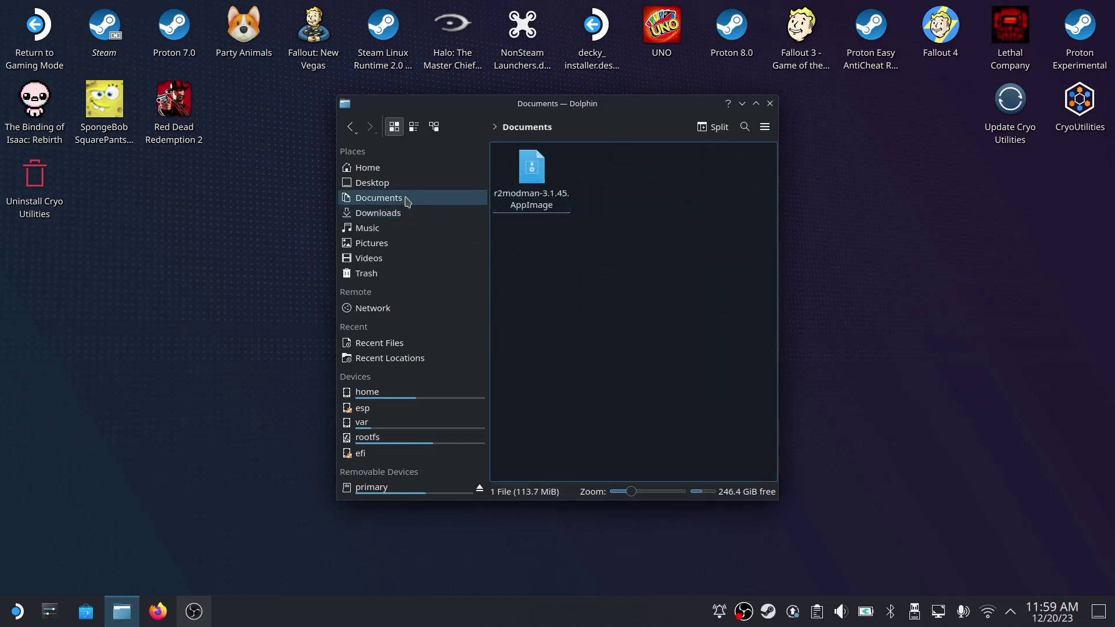
Step: Launch r2modman-3.1.45.AppImage and return to its game selection screen
left_click(539, 193)
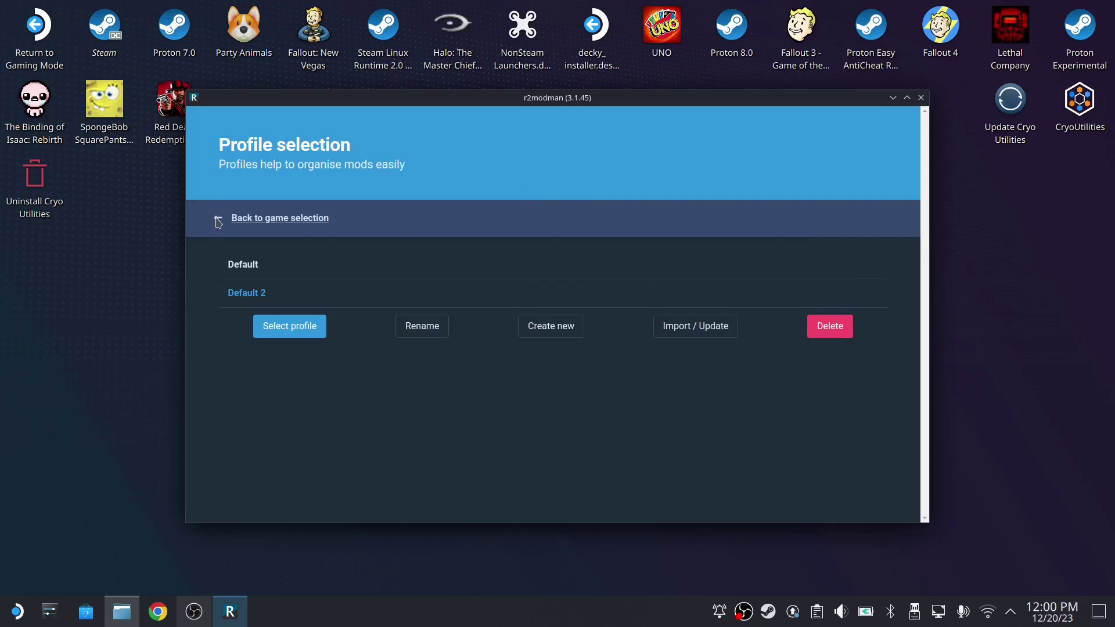
left_click(247, 224)
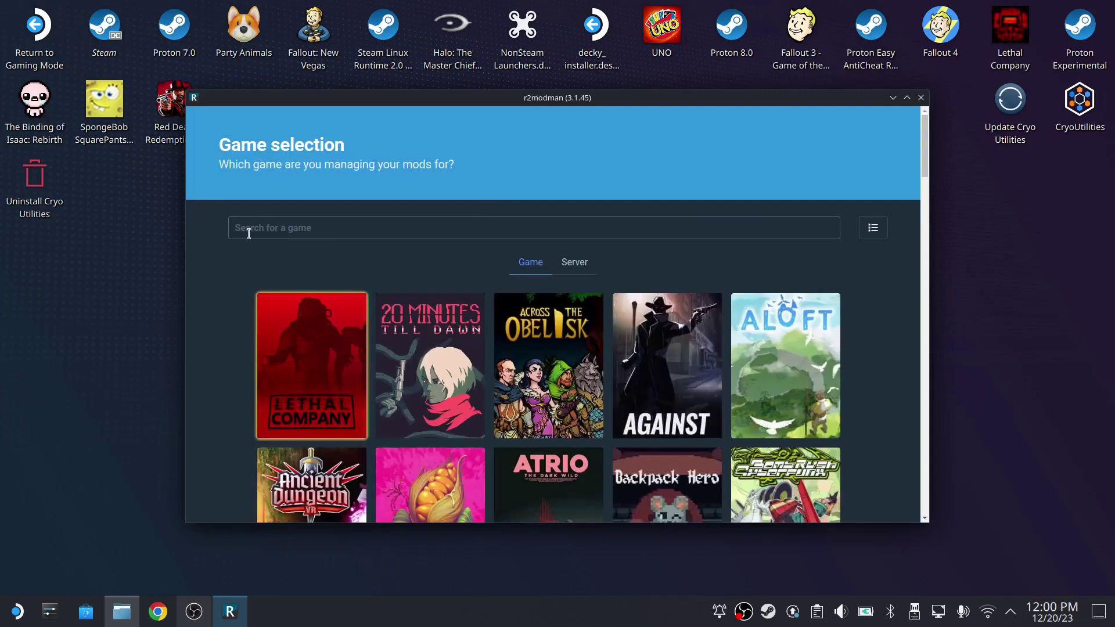
left_click(242, 230)
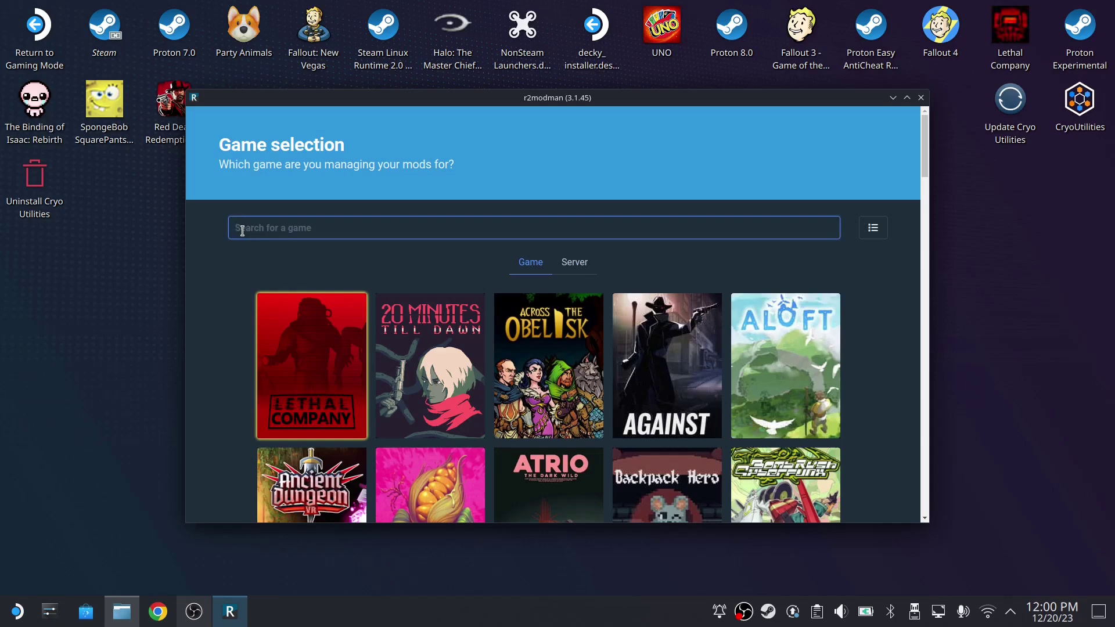
Step: Search 'lethal', re-favourite Lethal Company and set it as the default game
mouse_move(301, 327)
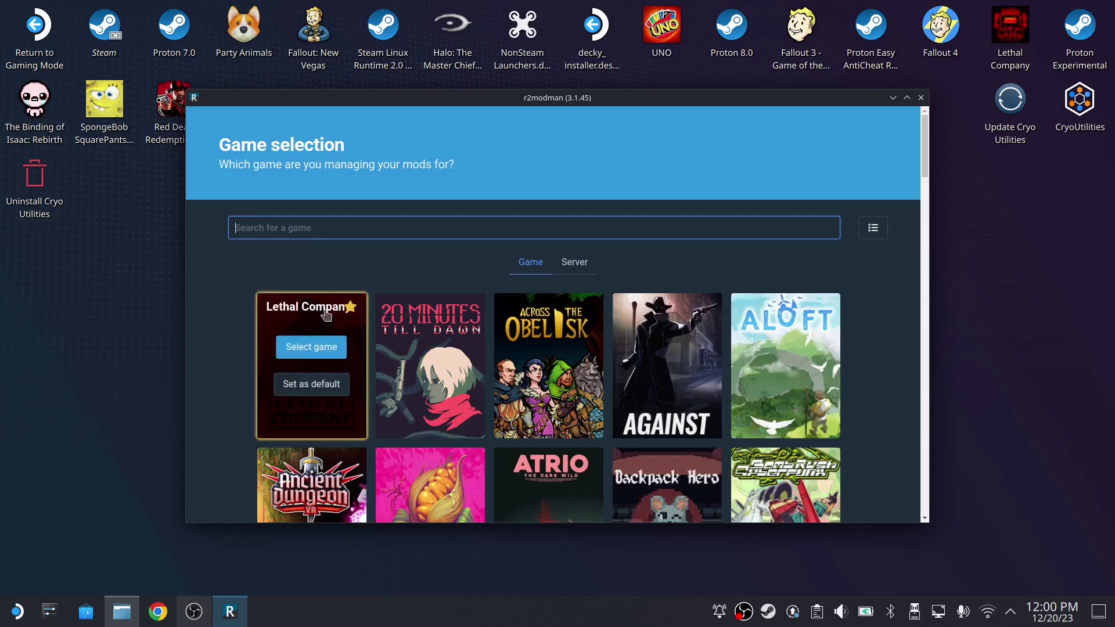
left_click(351, 307)
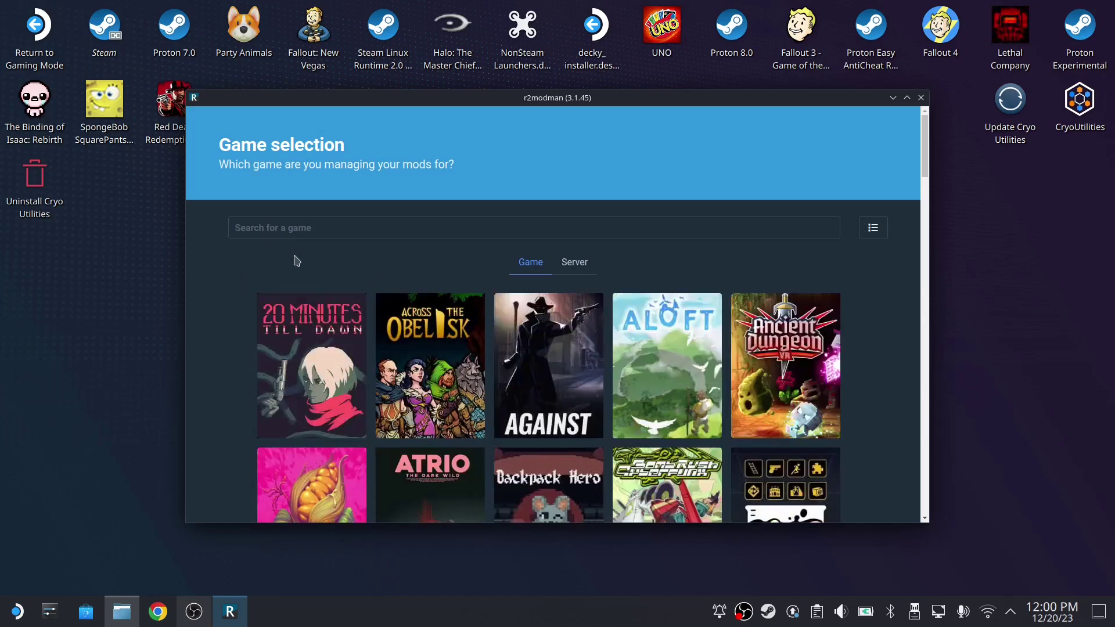
left_click(315, 229)
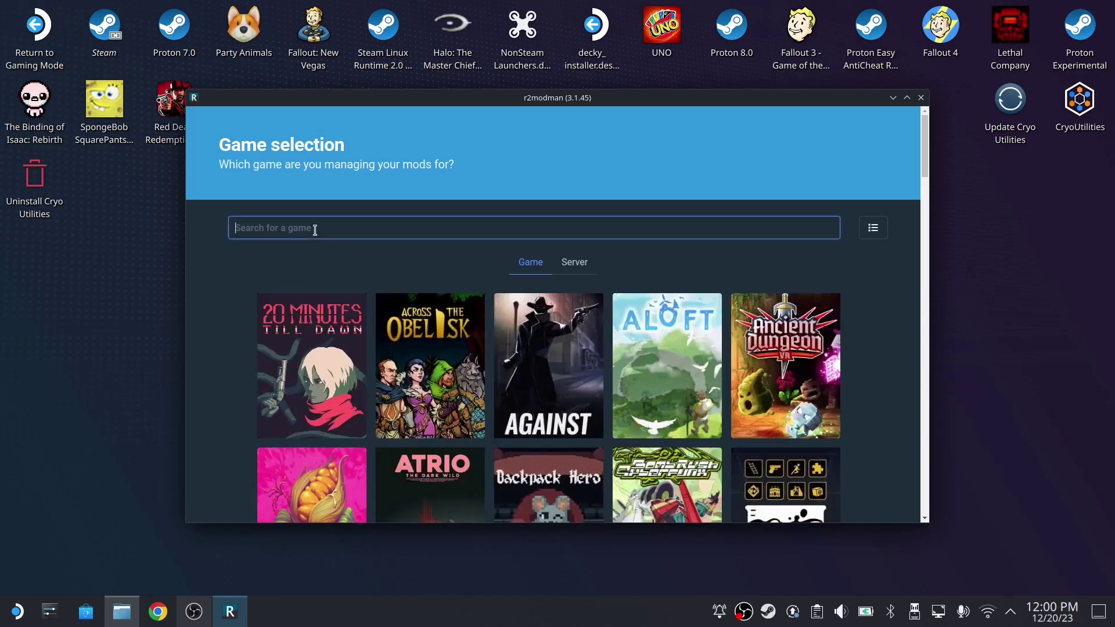
type("lethal")
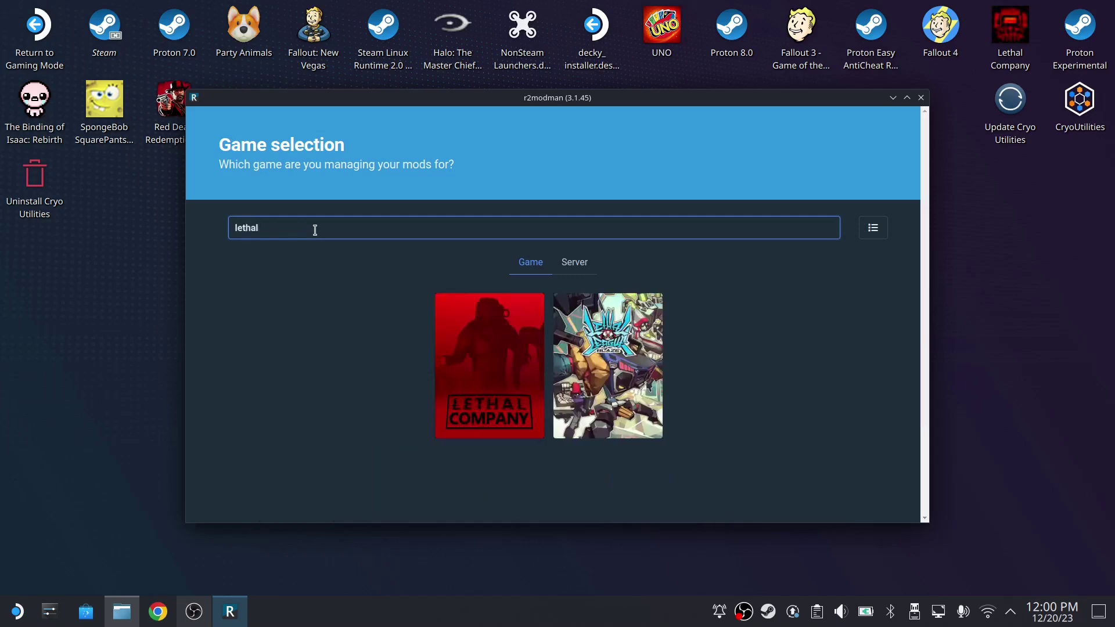
left_click(526, 311)
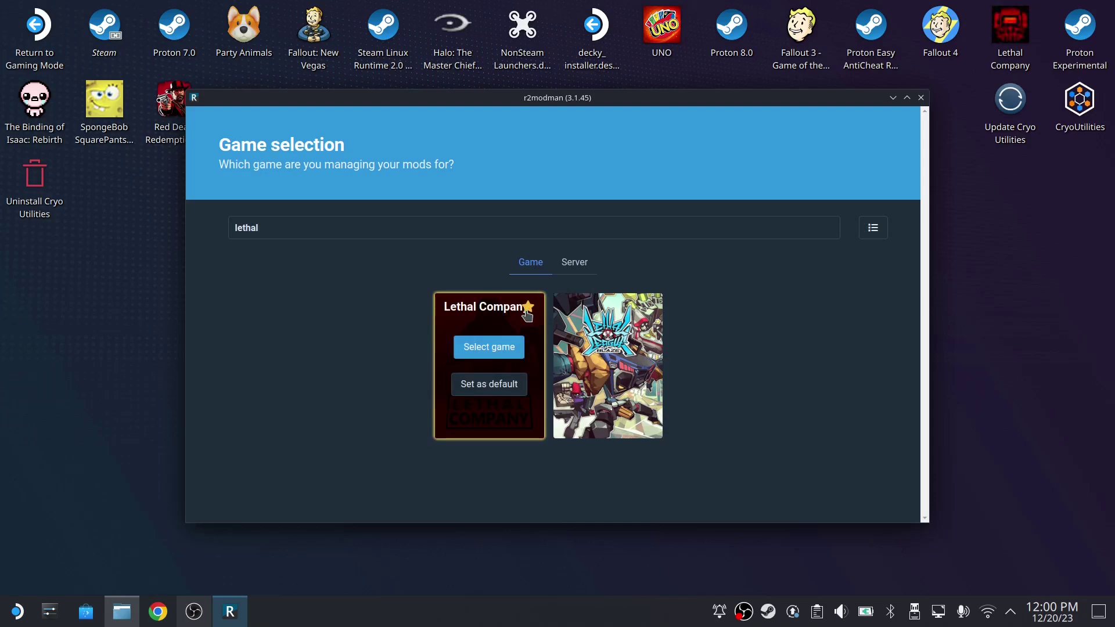
left_click(488, 395)
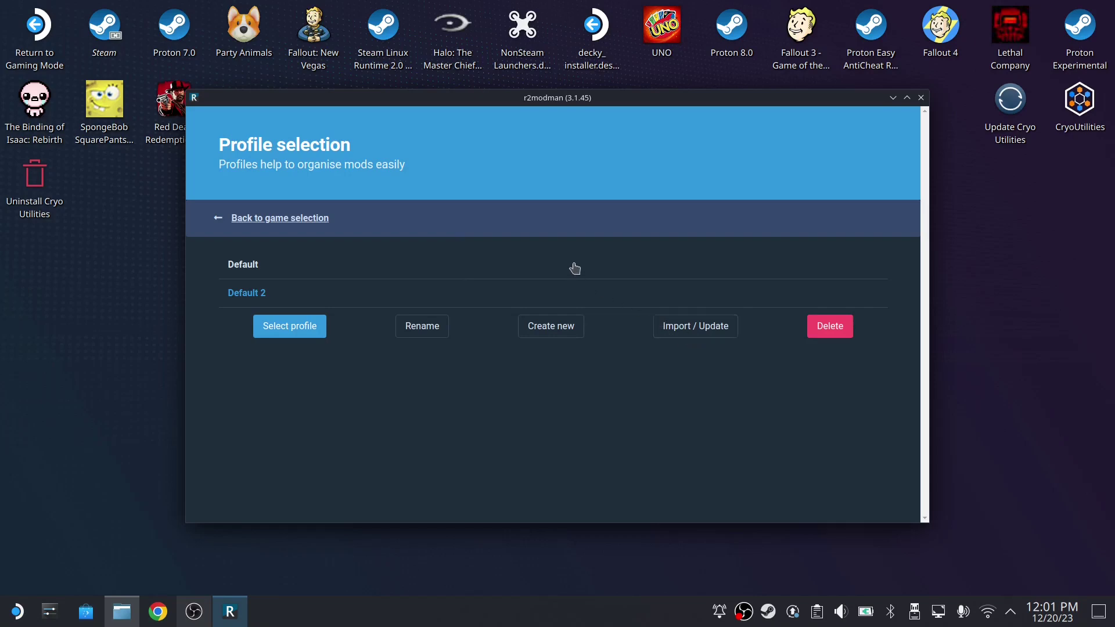
Step: Try Import / Update's Update existing profile, cancel it, and open the Default 2 profile
left_click(680, 327)
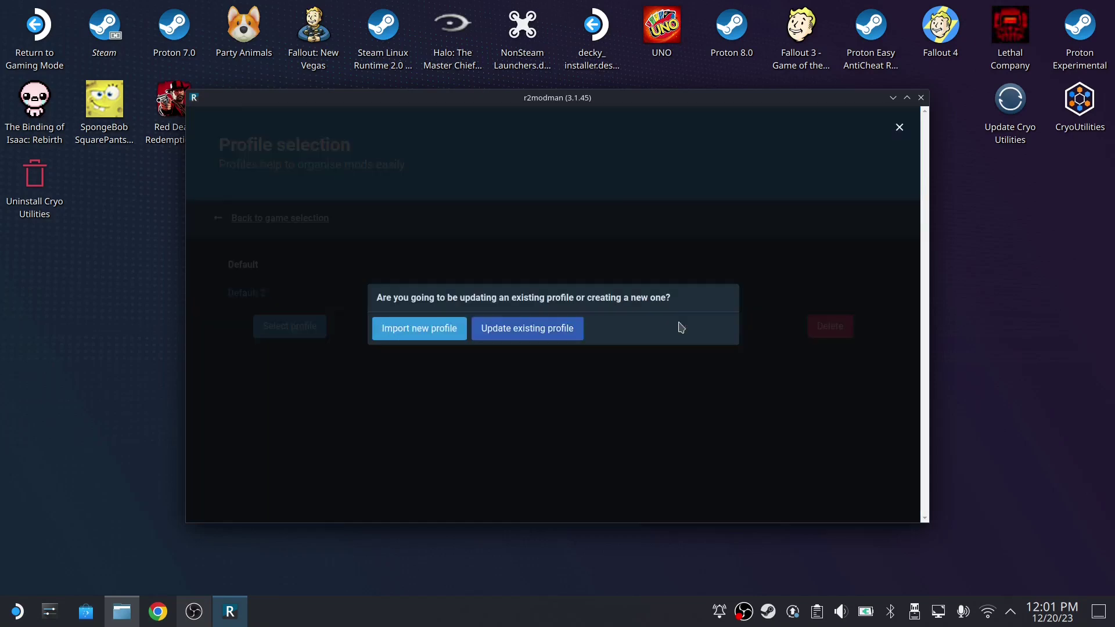
left_click(502, 330)
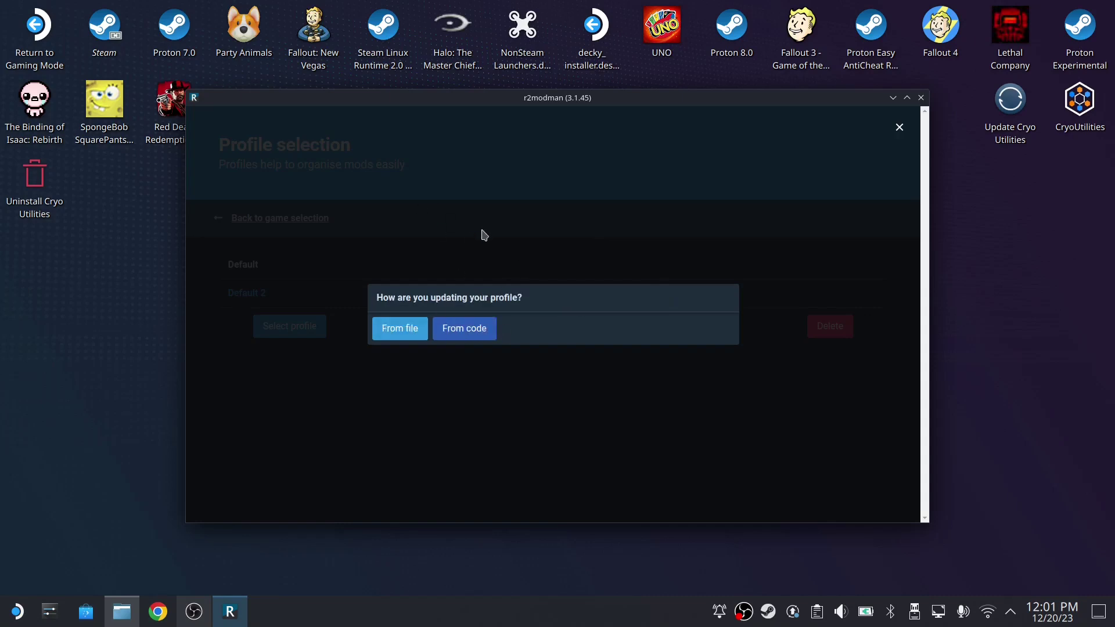
left_click(509, 376)
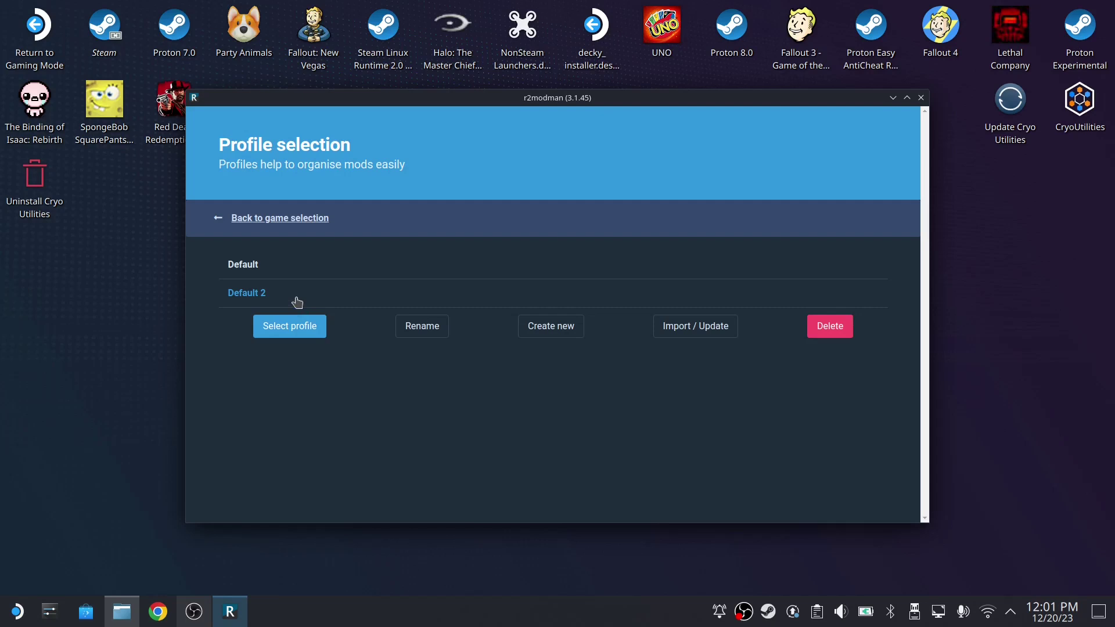
left_click(294, 332)
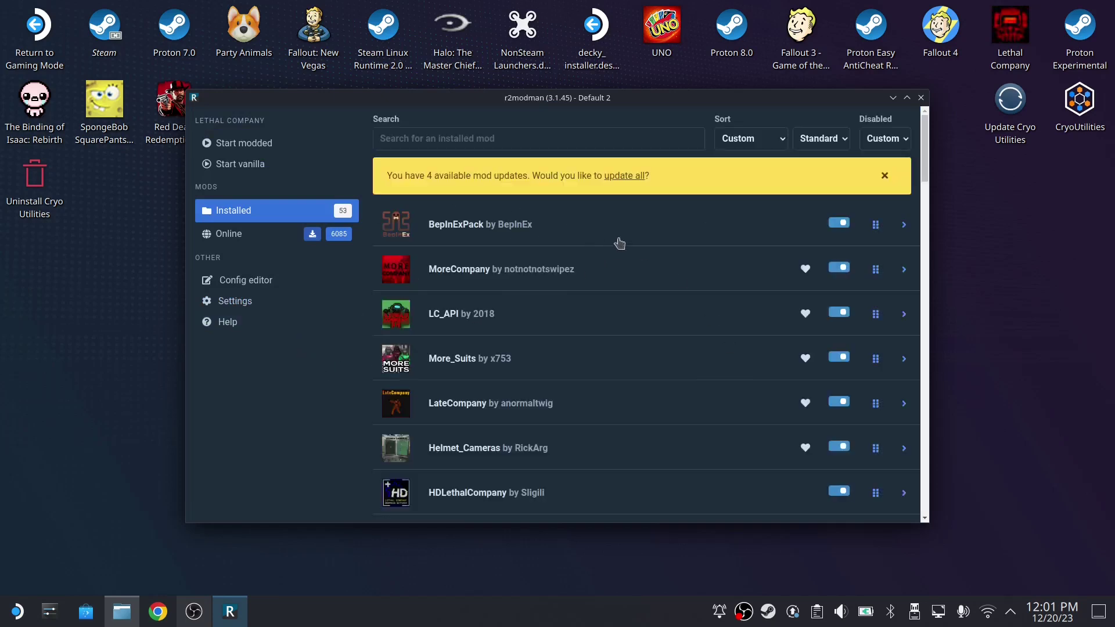
Step: Update all four outdated mods, then browse to the Default 2 profile folder from Settings
left_click(616, 177)
left_click(428, 421)
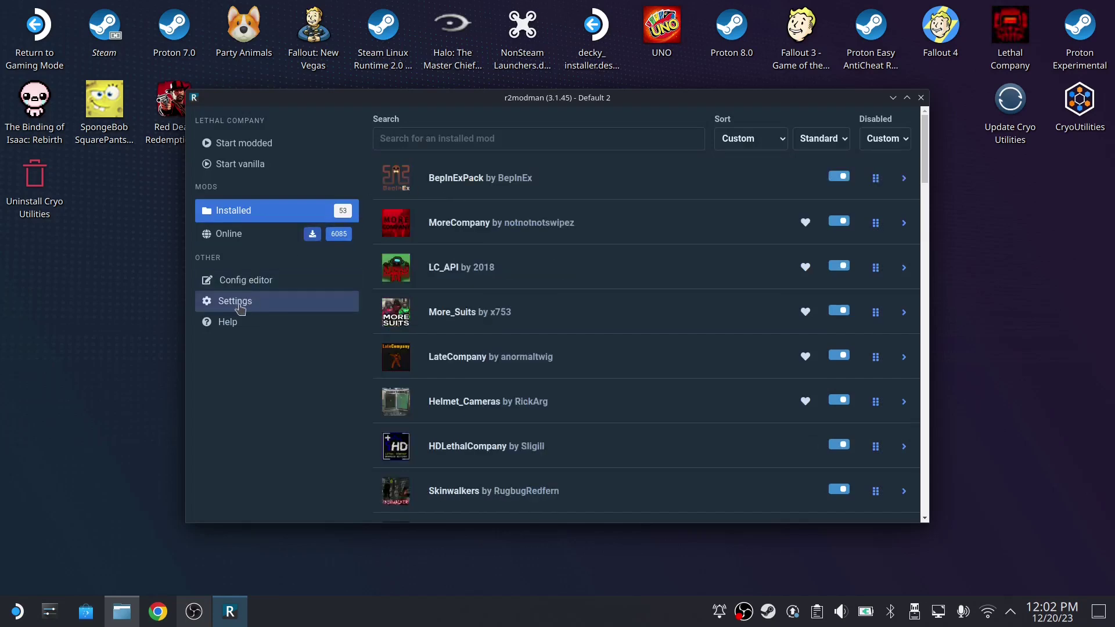
left_click(237, 301)
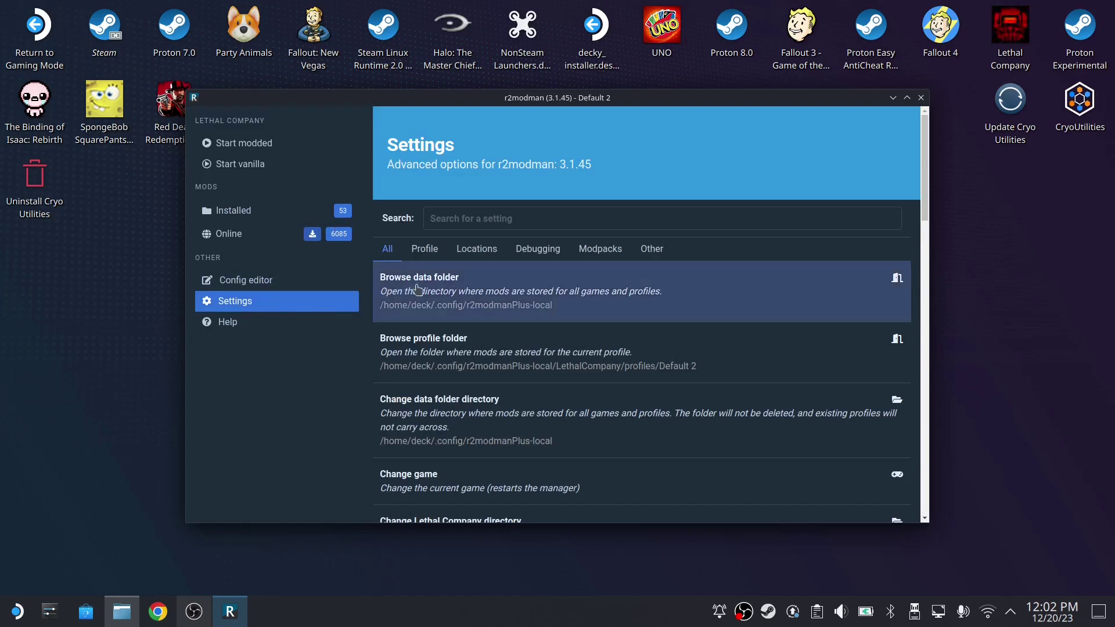
left_click(459, 349)
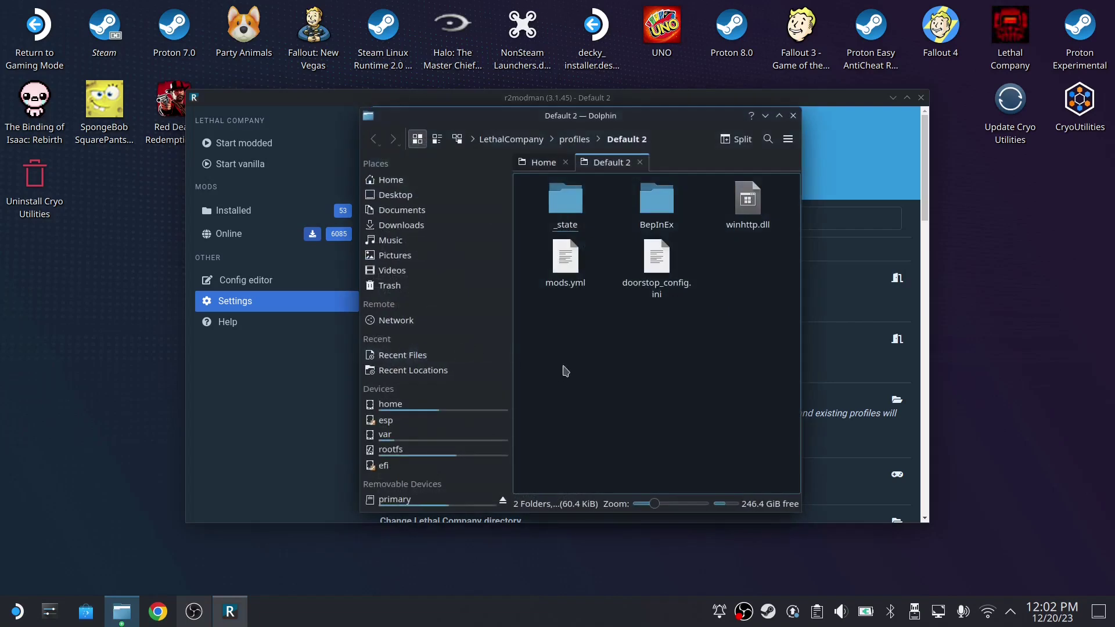
Step: Move the profile folder window aside and open a second Dolphin window next to it
left_click_drag(629, 118, 914, 39)
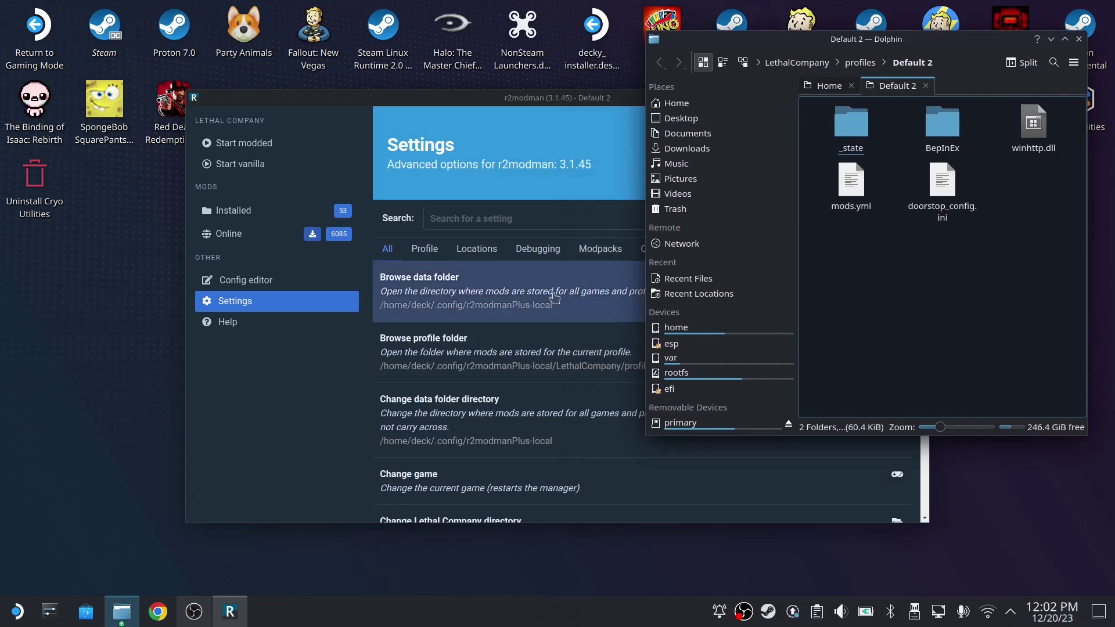
right_click(122, 613)
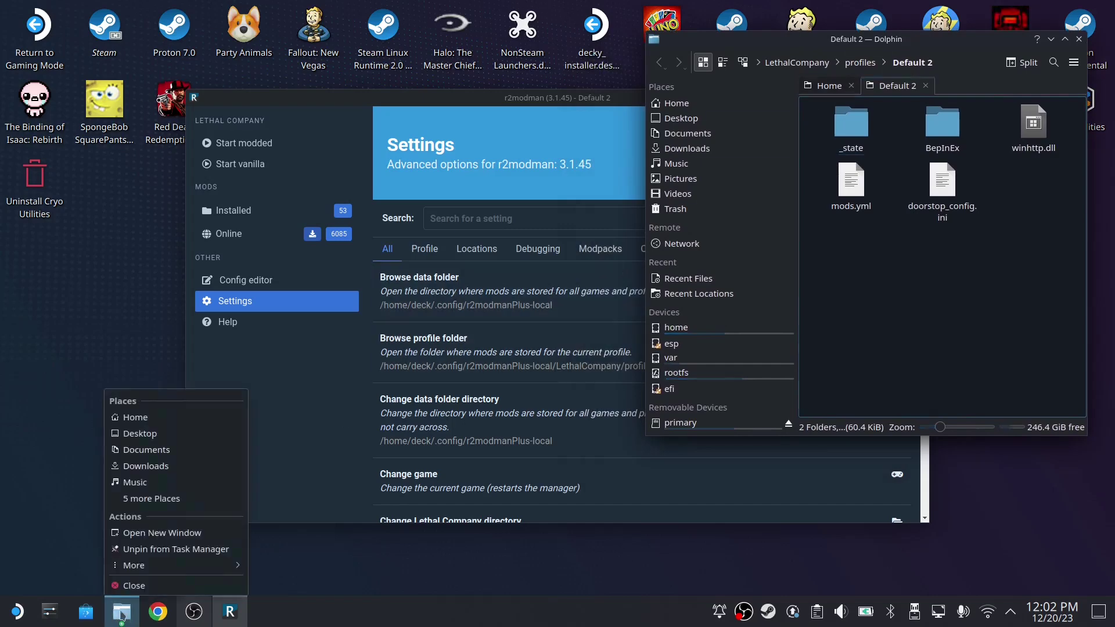
left_click(143, 532)
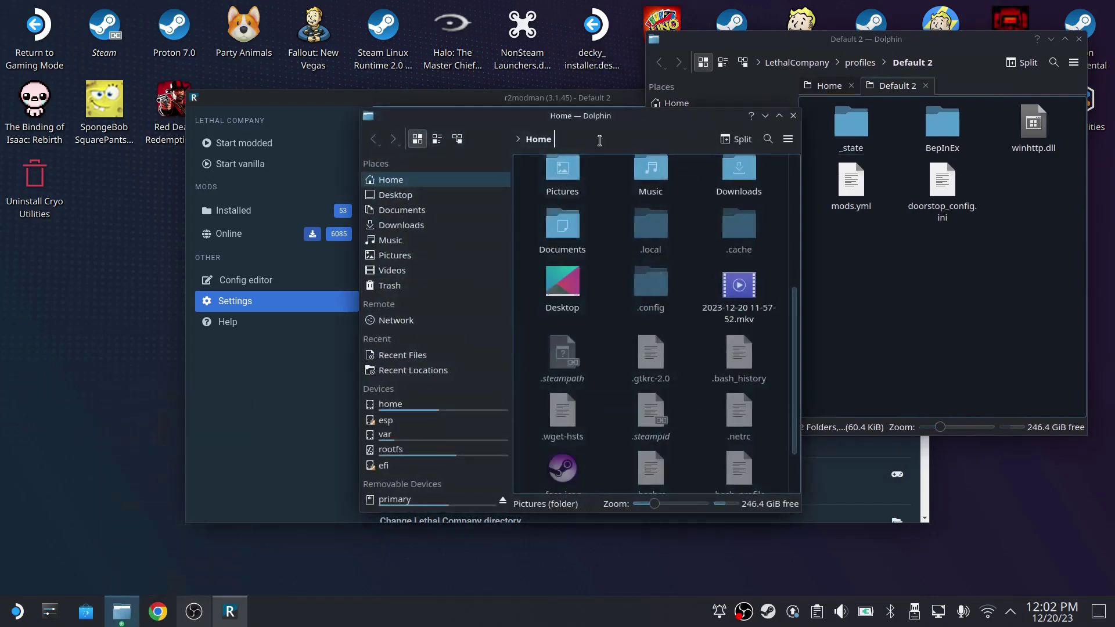
left_click_drag(598, 119, 439, 37)
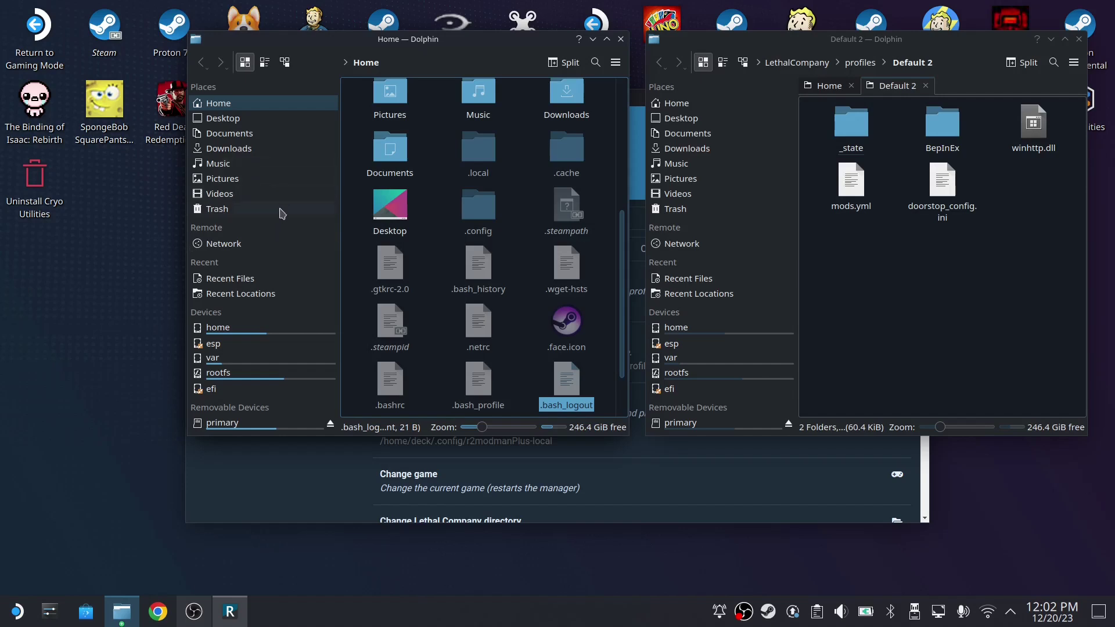
Step: Navigate Home > .steam > steam > steamapps > common > Lethal Company in the new window
left_click(254, 333)
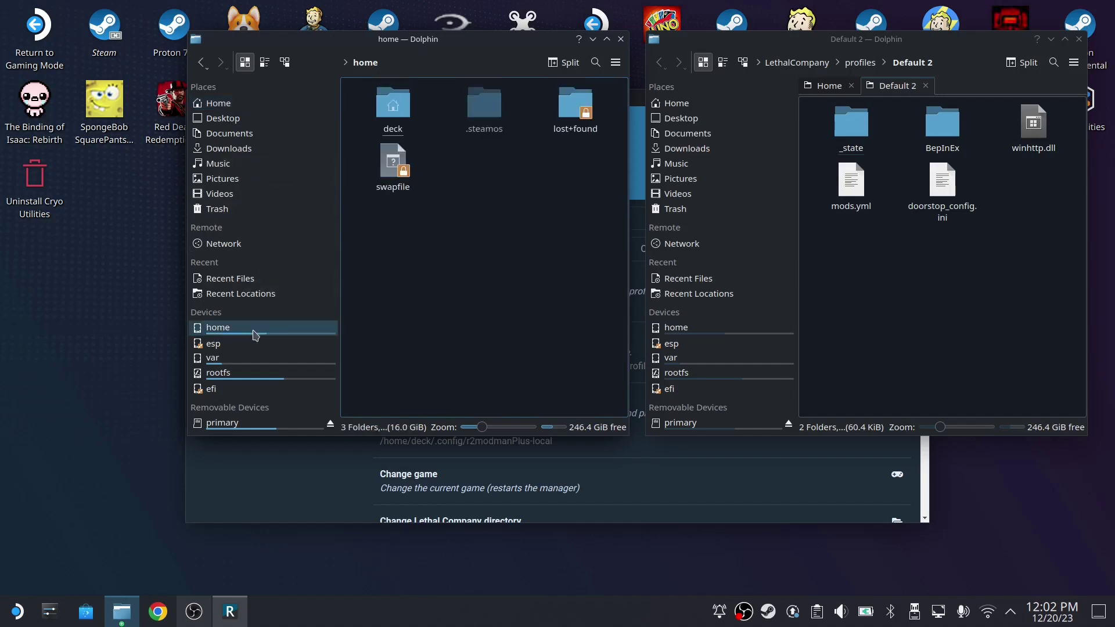
left_click(260, 103)
double_click(552, 234)
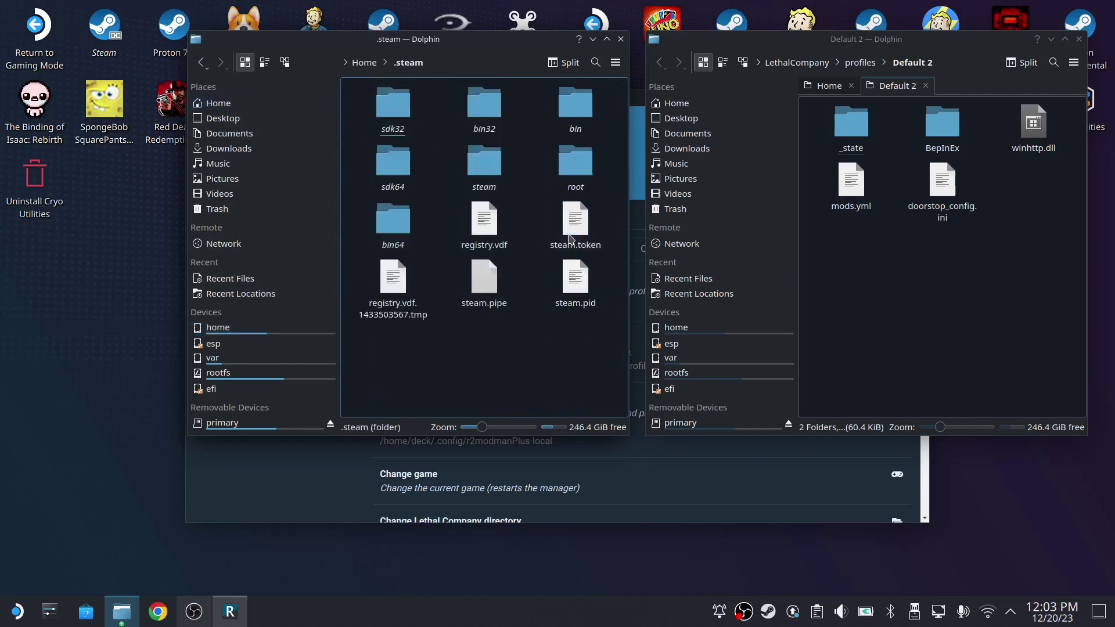
double_click(476, 165)
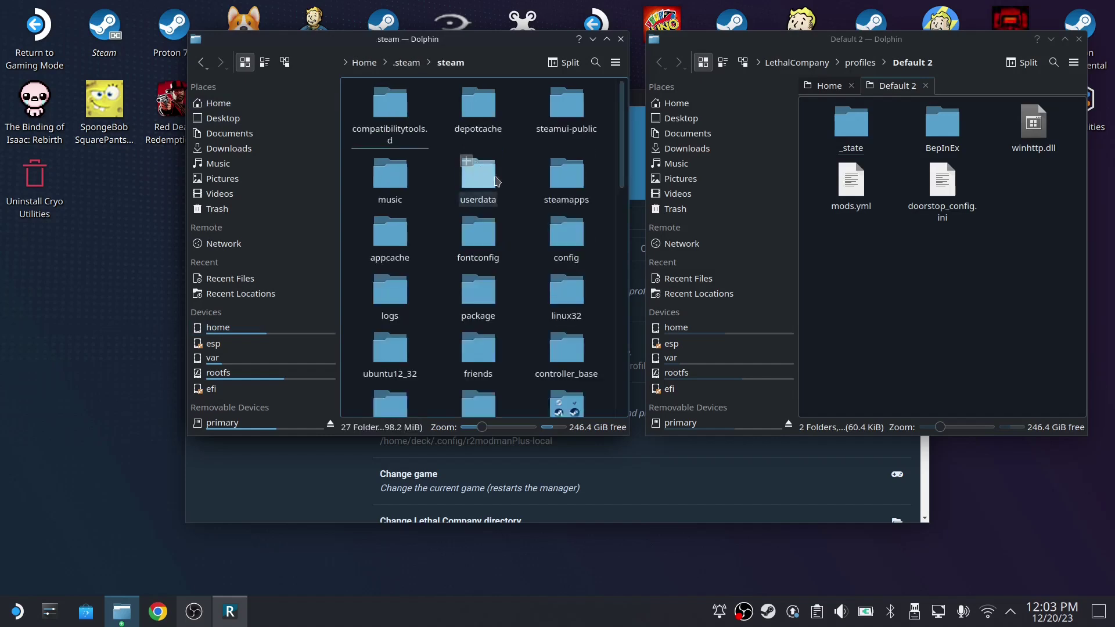
double_click(562, 183)
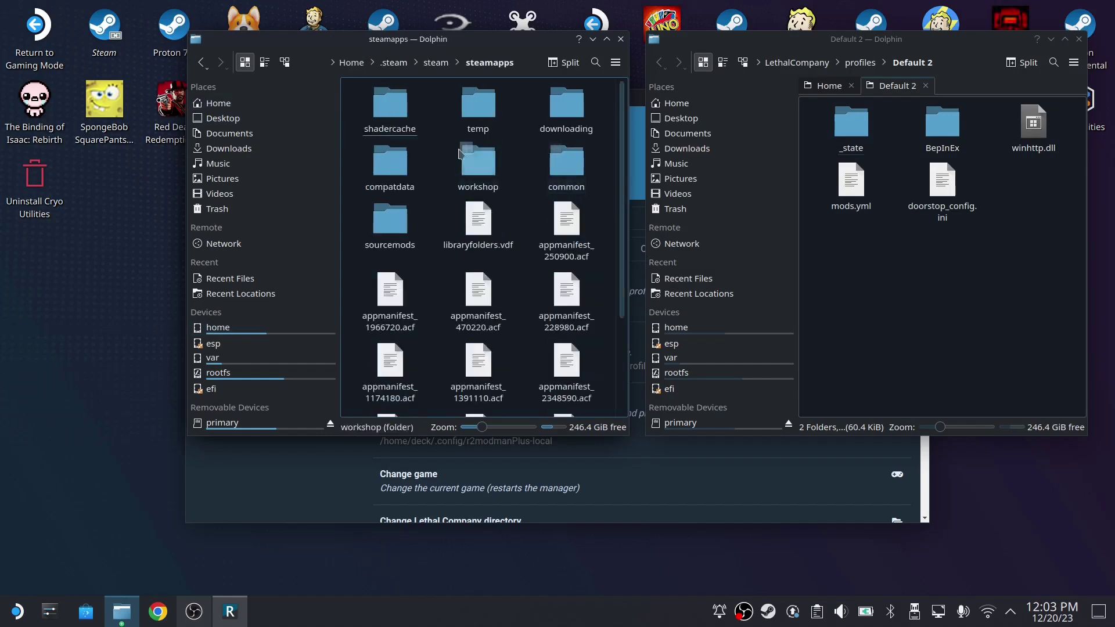
double_click(552, 170)
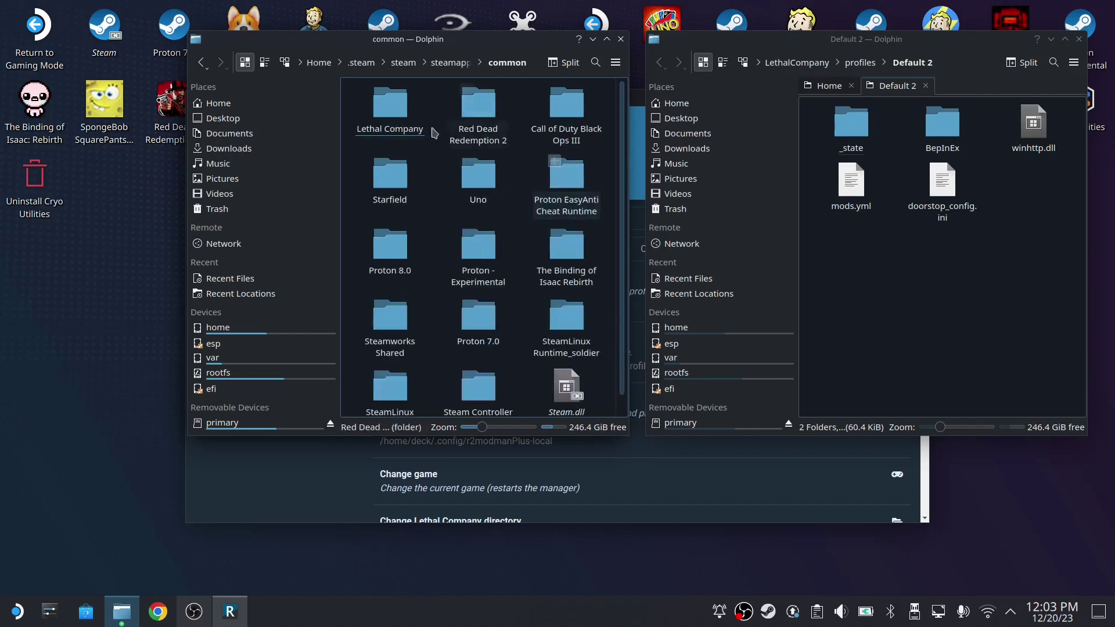
double_click(393, 113)
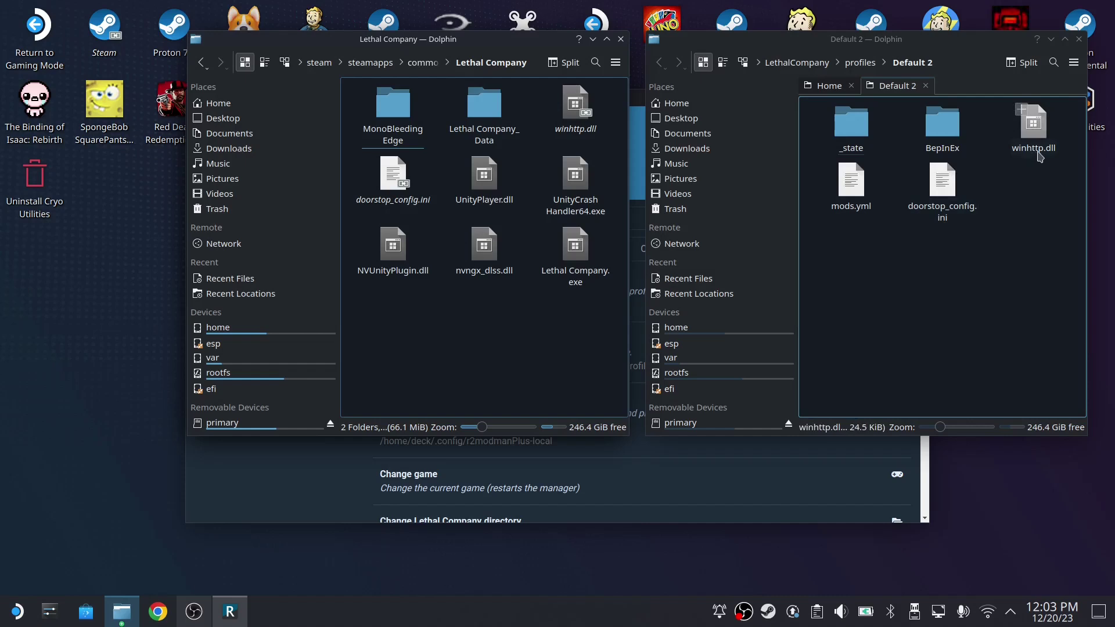
Step: Drag doorstop_config.ini toward the game folder, cancel the drop, and close both Dolphin windows
left_click_drag(946, 261, 567, 306)
left_click(1043, 184)
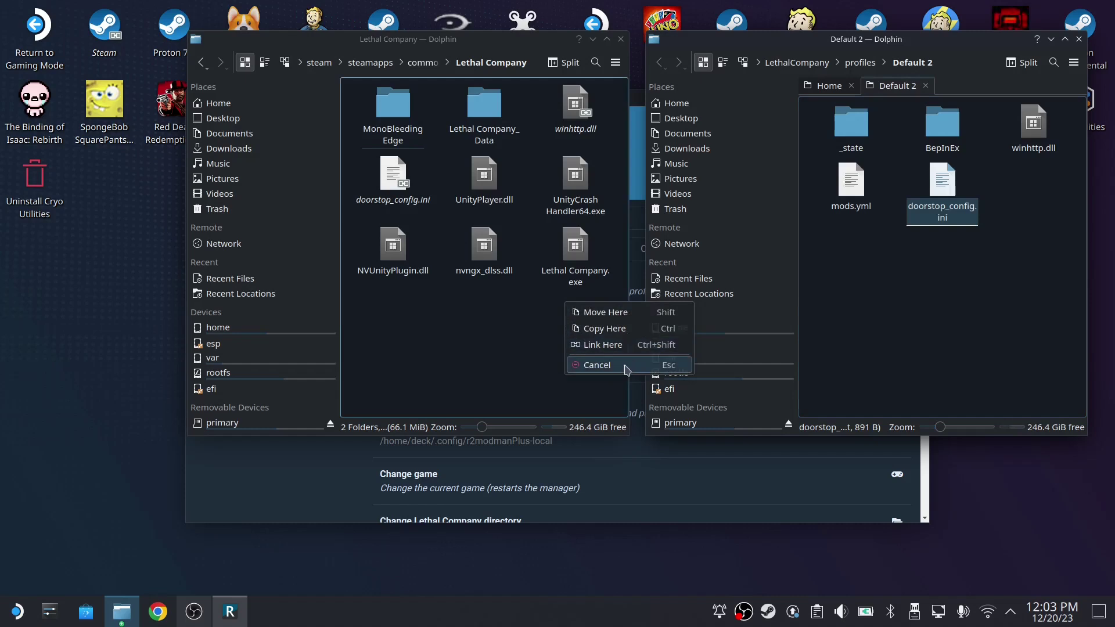
left_click(596, 364)
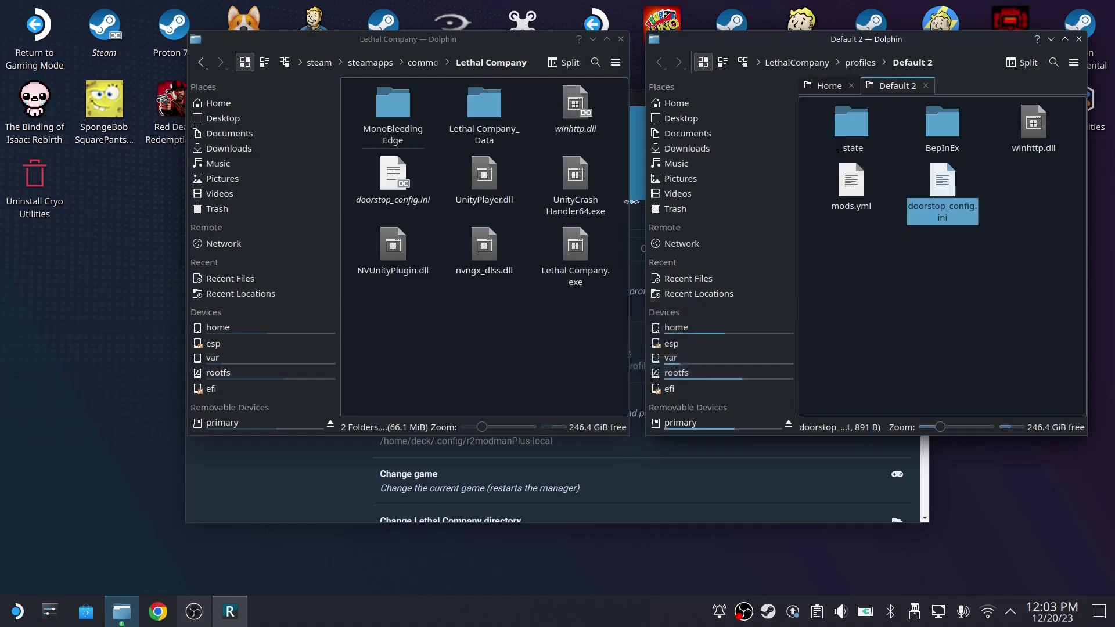
left_click(620, 40)
left_click(1079, 39)
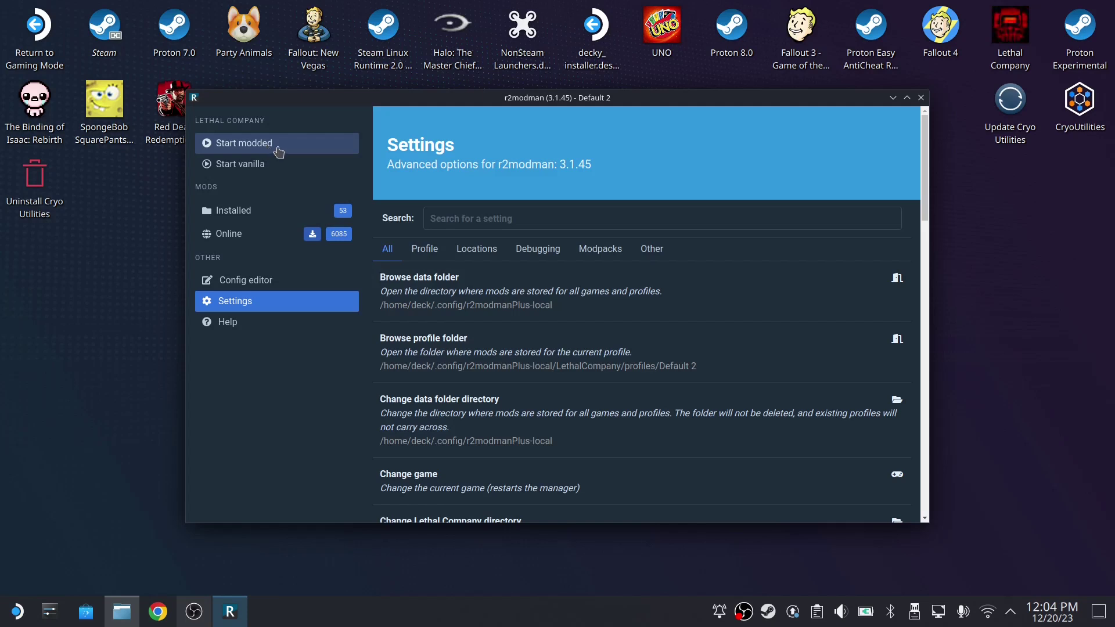
Step: Launch Lethal Company modded with r2modman's Start modded button
left_click_drag(278, 149, 289, 142)
left_click(290, 144)
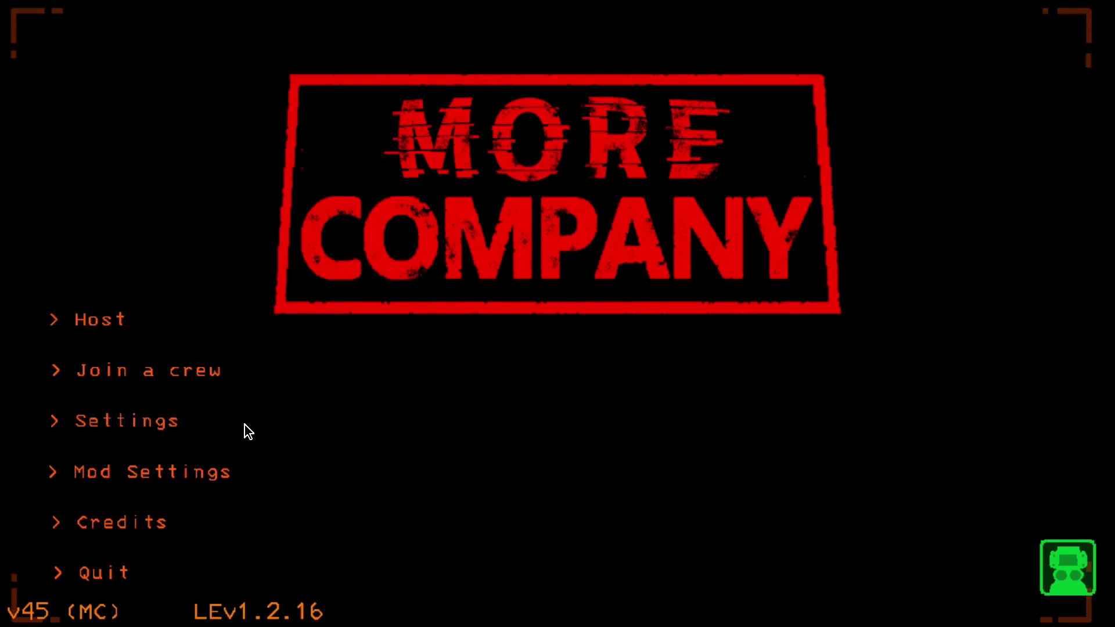
Step: Change Lethal Company's display mode from Window to Windowed fullscreen, restoring the game window in between
left_click(952, 213)
left_click(888, 210)
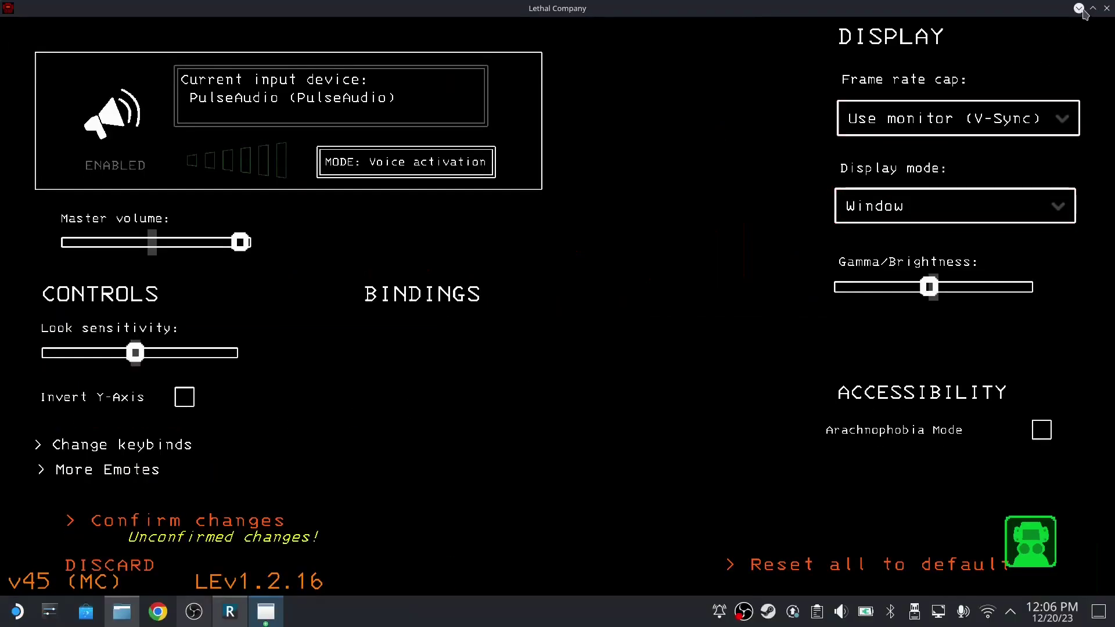
left_click_drag(1074, 8, 1017, 66)
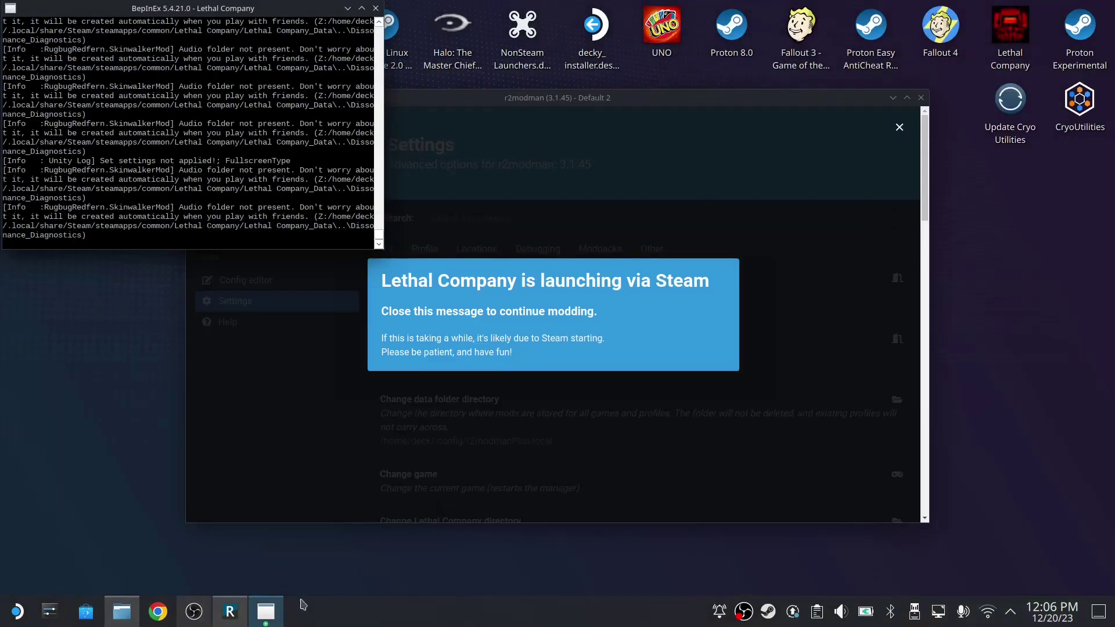
left_click(266, 611)
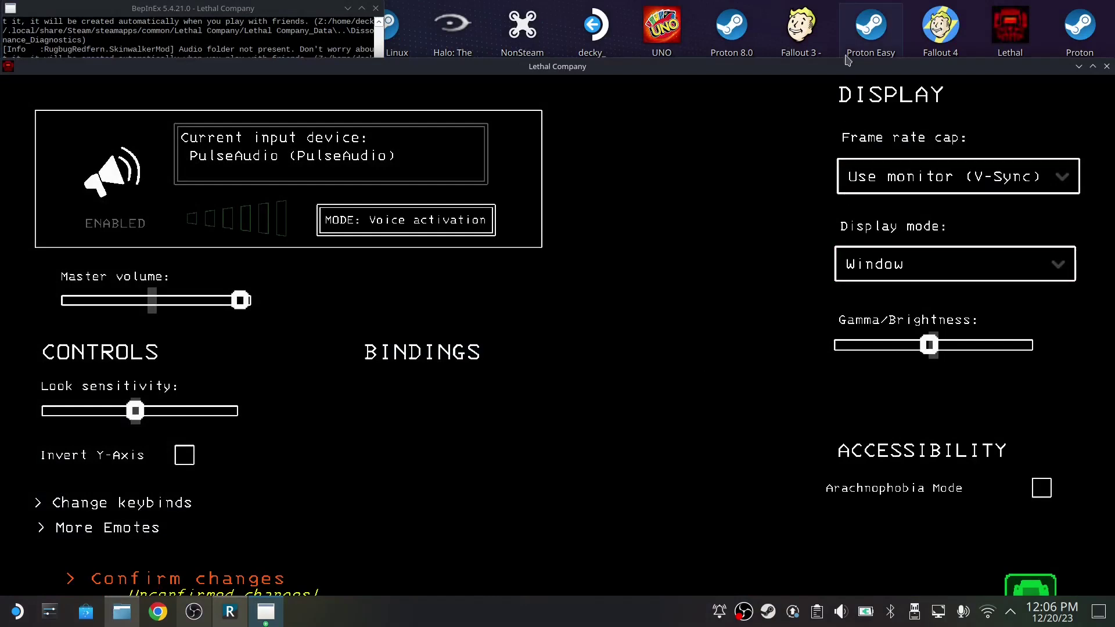
left_click_drag(838, 65, 837, 39)
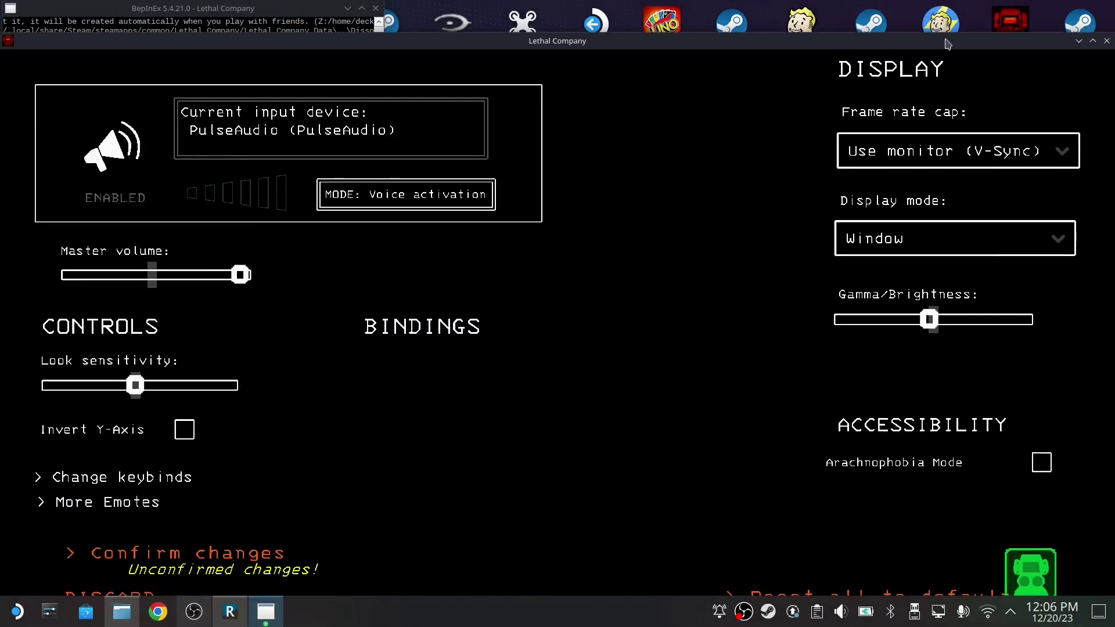
left_click(1091, 42)
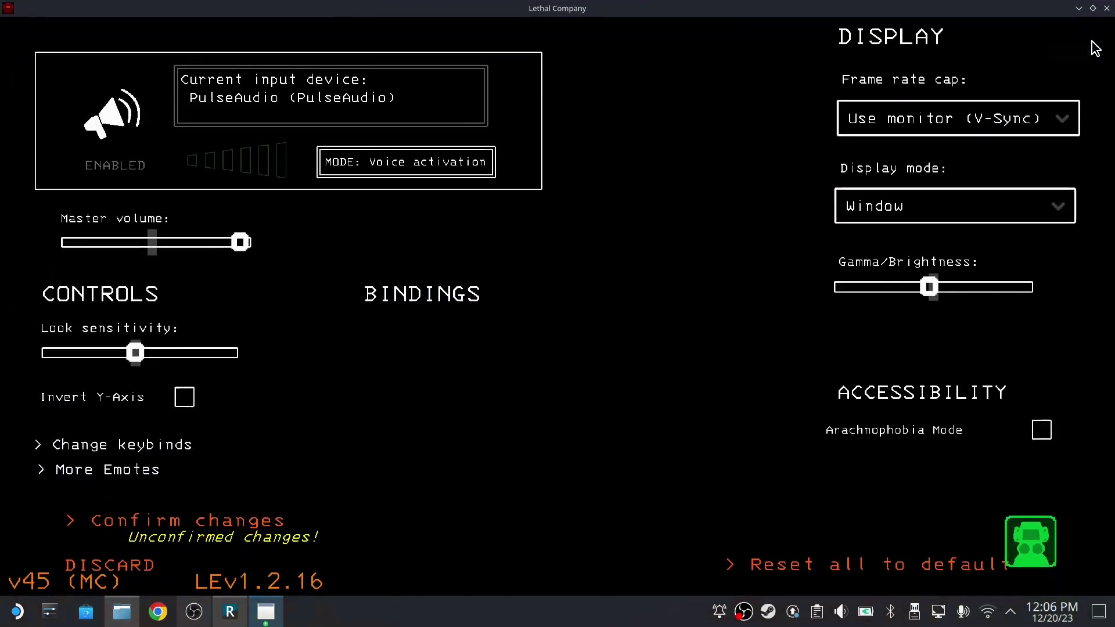
left_click(1043, 204)
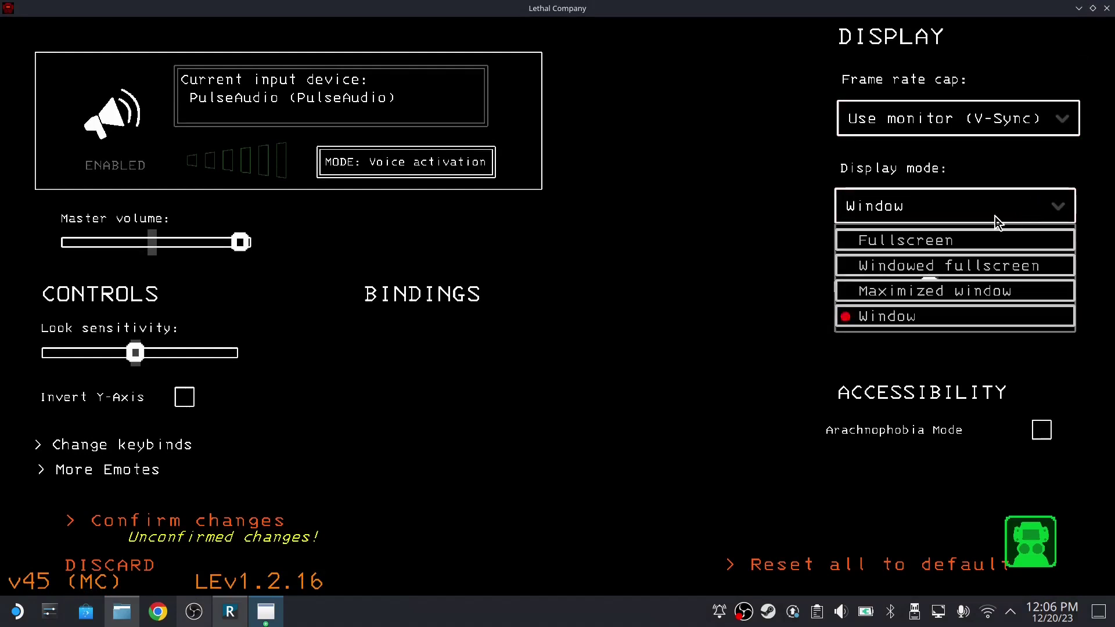
left_click(942, 267)
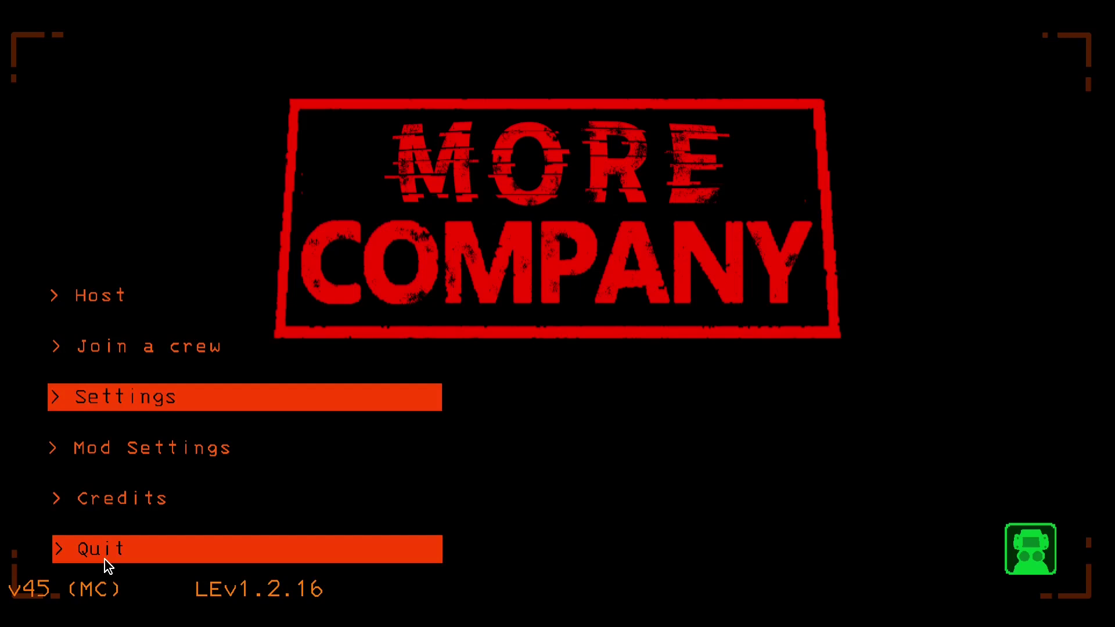
Step: Quit Lethal Company, dismiss the launching-via-Steam notice and close r2modman
left_click(103, 560)
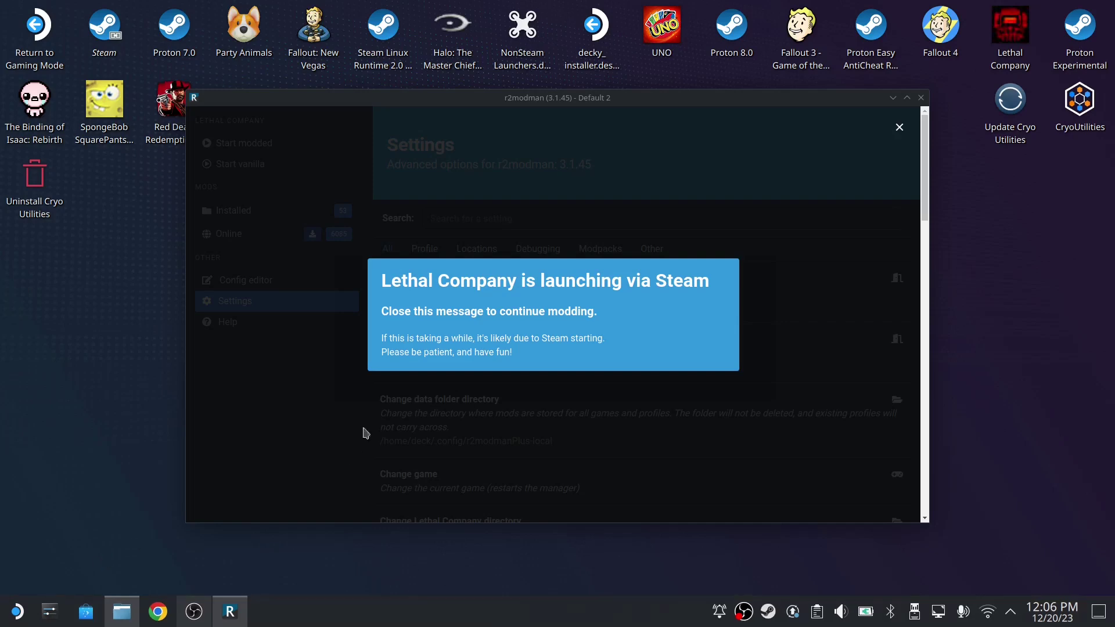
left_click(500, 275)
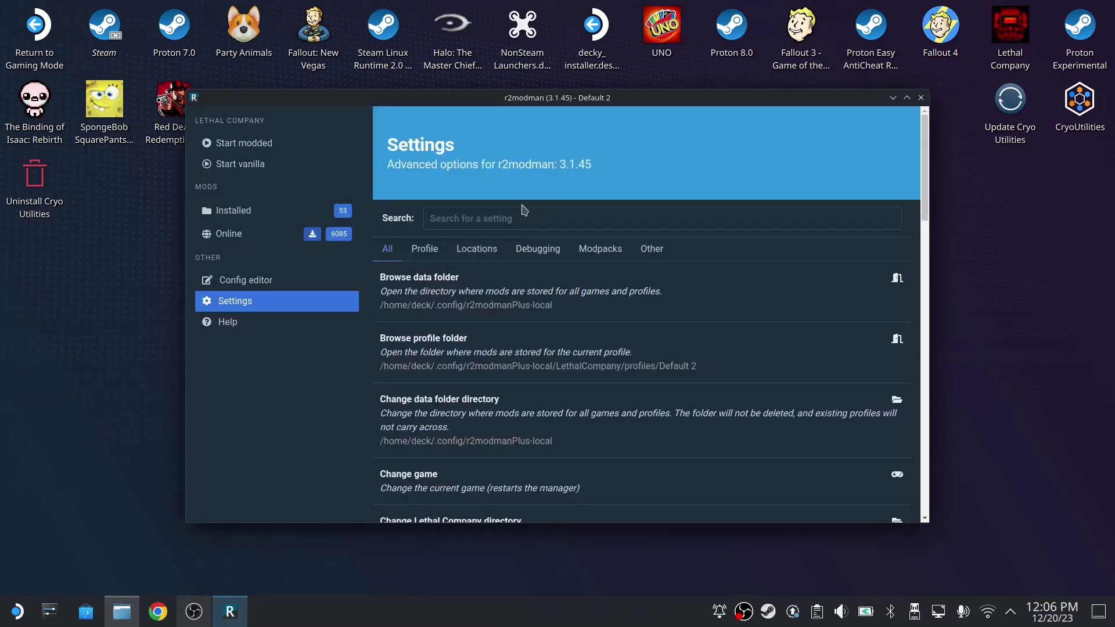
left_click(920, 98)
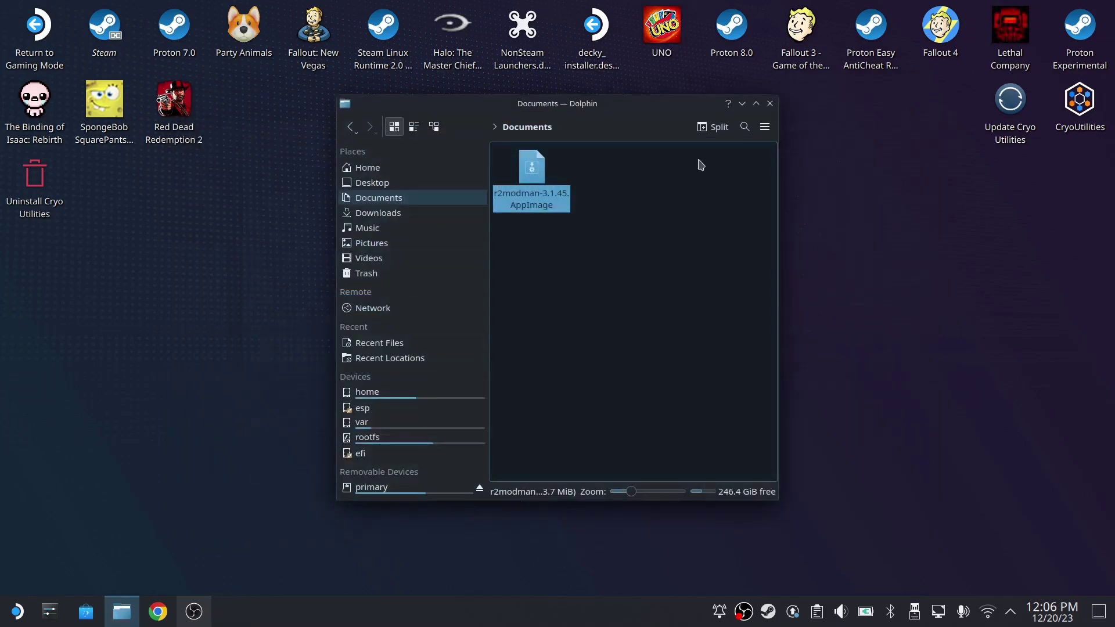
Step: Add r2modman-3.1.45.AppImage to Steam from its context menu, then close Dolphin
left_click_drag(616, 103, 623, 57)
right_click(553, 158)
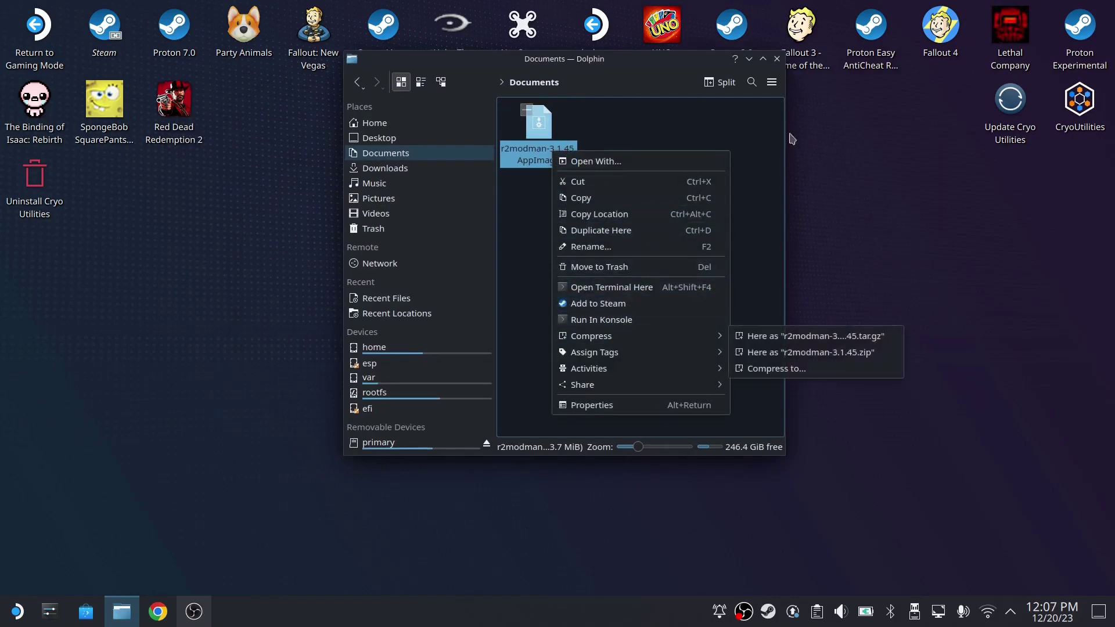
left_click(778, 59)
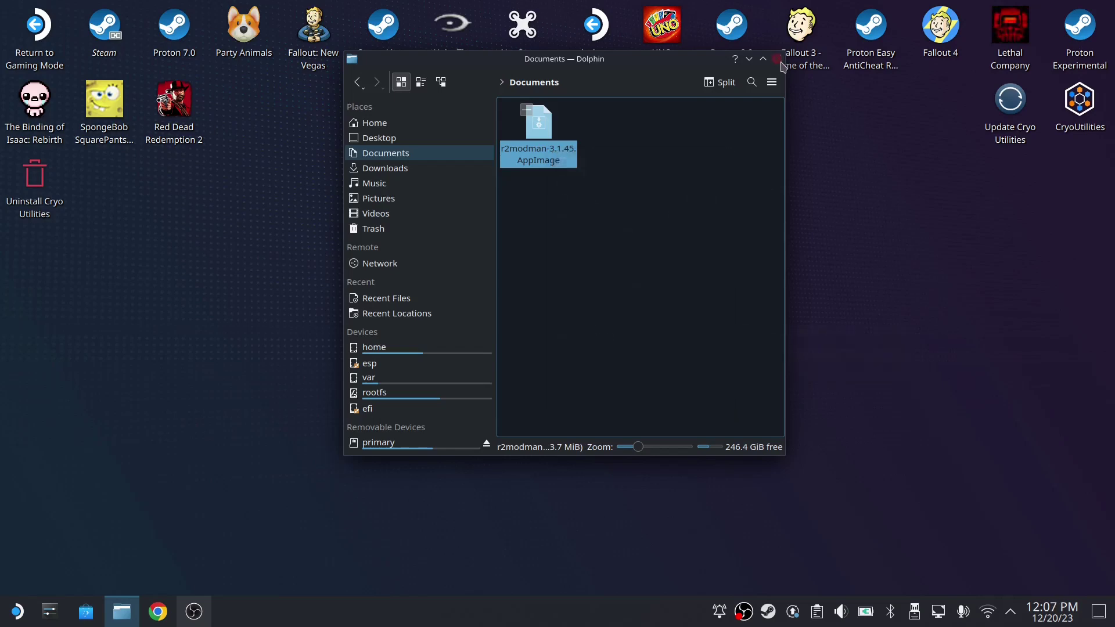
left_click(778, 59)
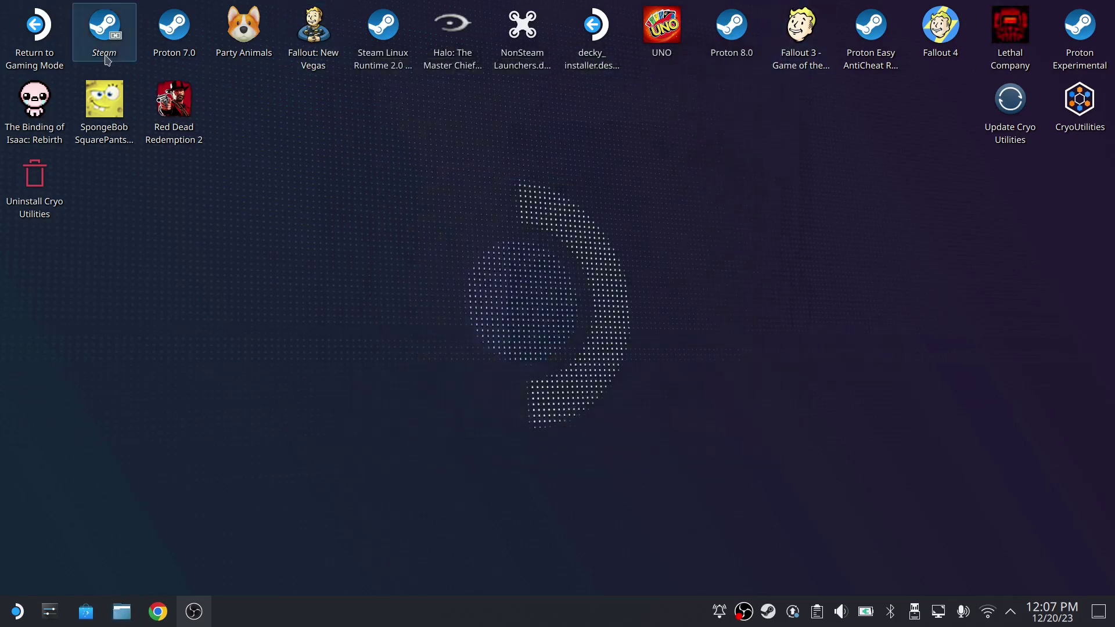
Step: Add --no-sandbox to the launch options of Steam's r2modman-3.1.45.AppImage shortcut, then close Steam
double_click(105, 35)
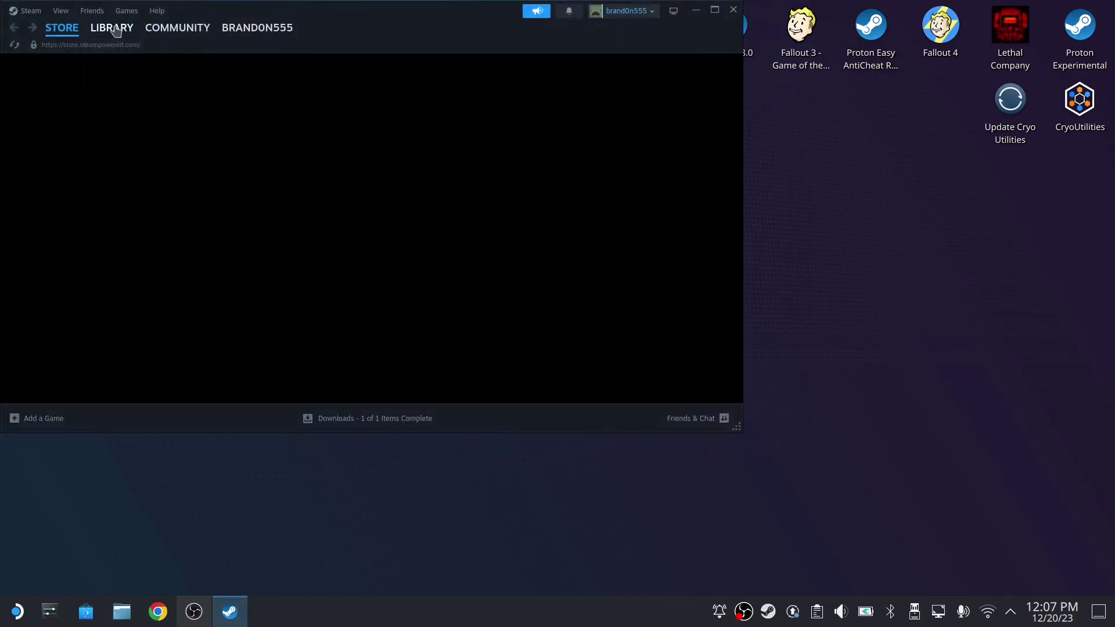
left_click(112, 28)
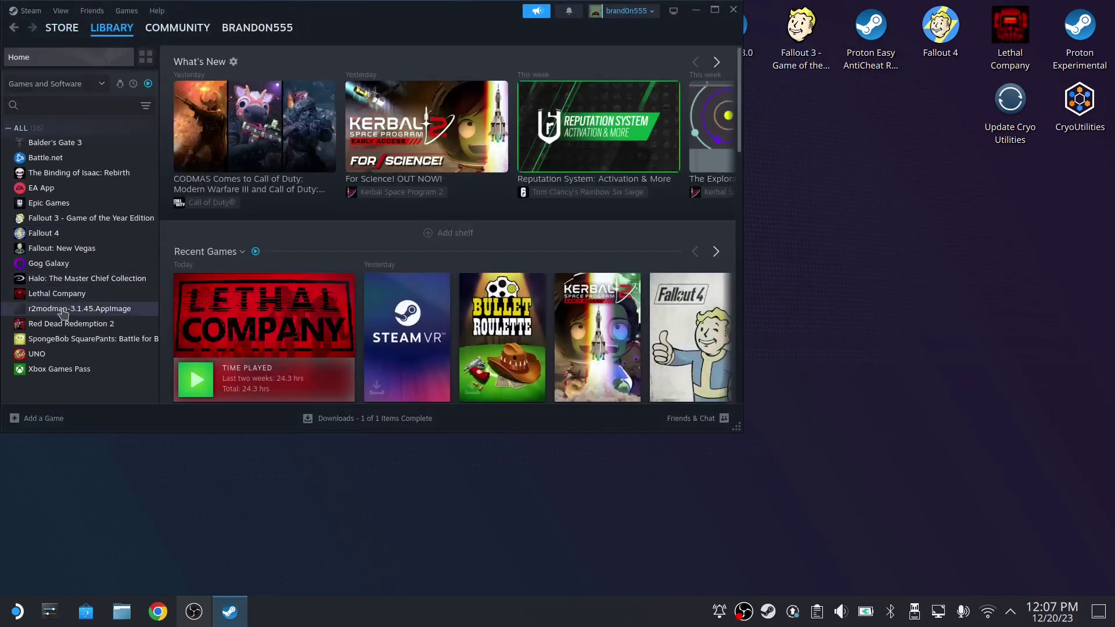
right_click(64, 313)
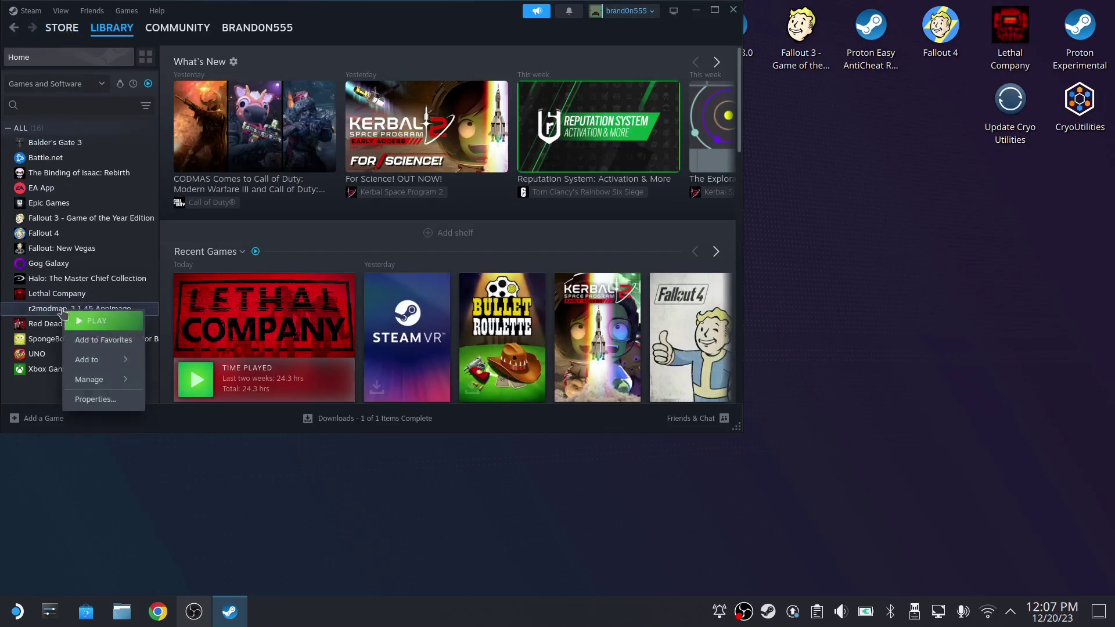
left_click(100, 399)
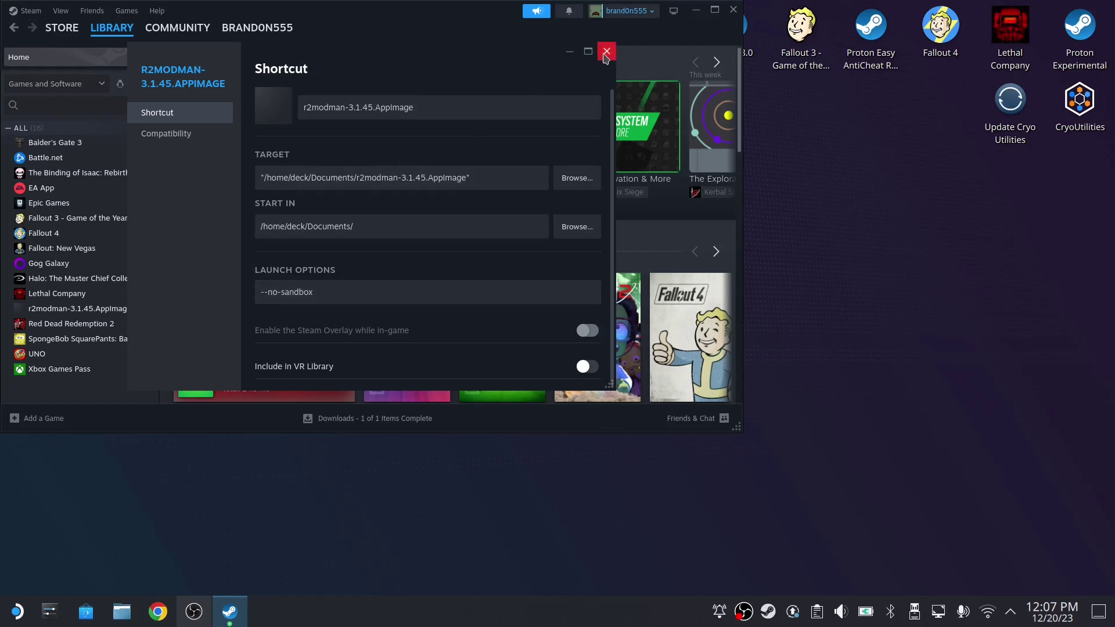
left_click(606, 51)
left_click(730, 10)
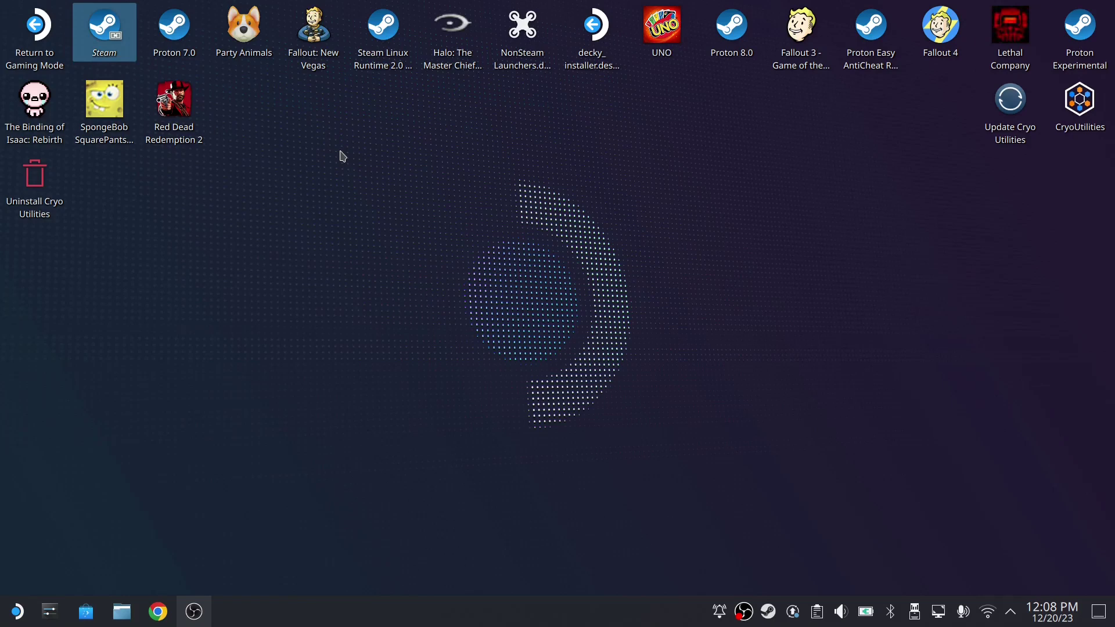
Step: Restore the OBS 30.0.2 window from the taskbar while its recording keeps running
left_click(207, 614)
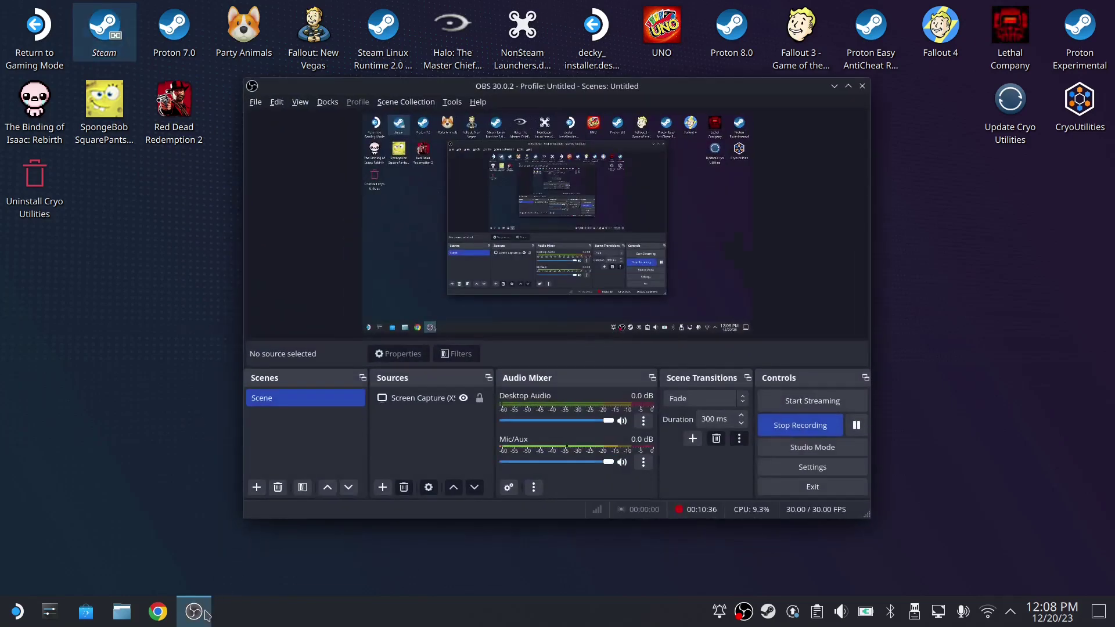